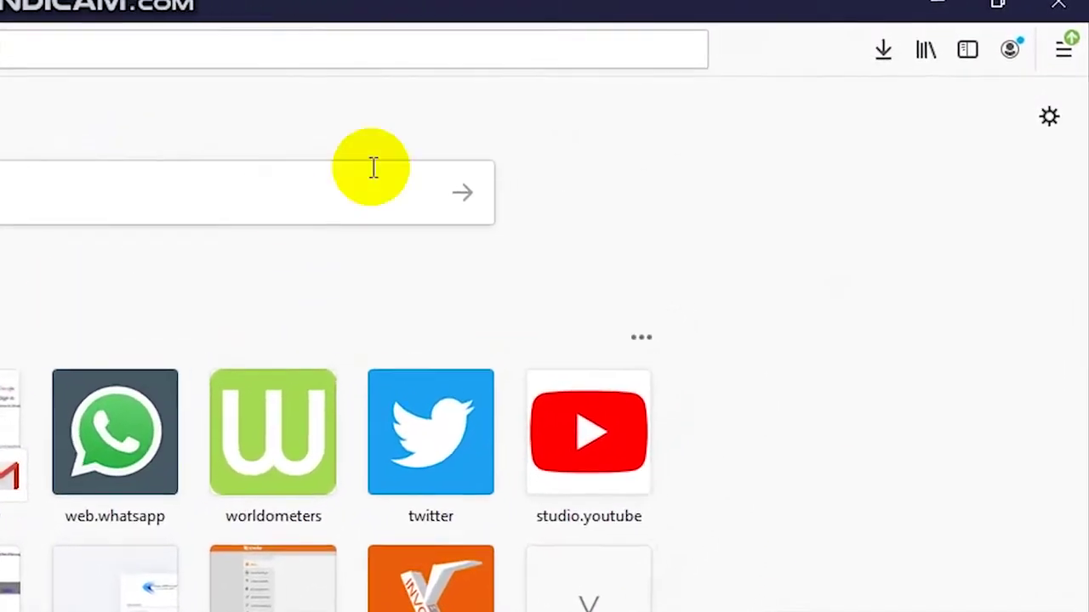
- Open the browser's General options and go to the Firefox Updates settings
left_click(1050, 116)
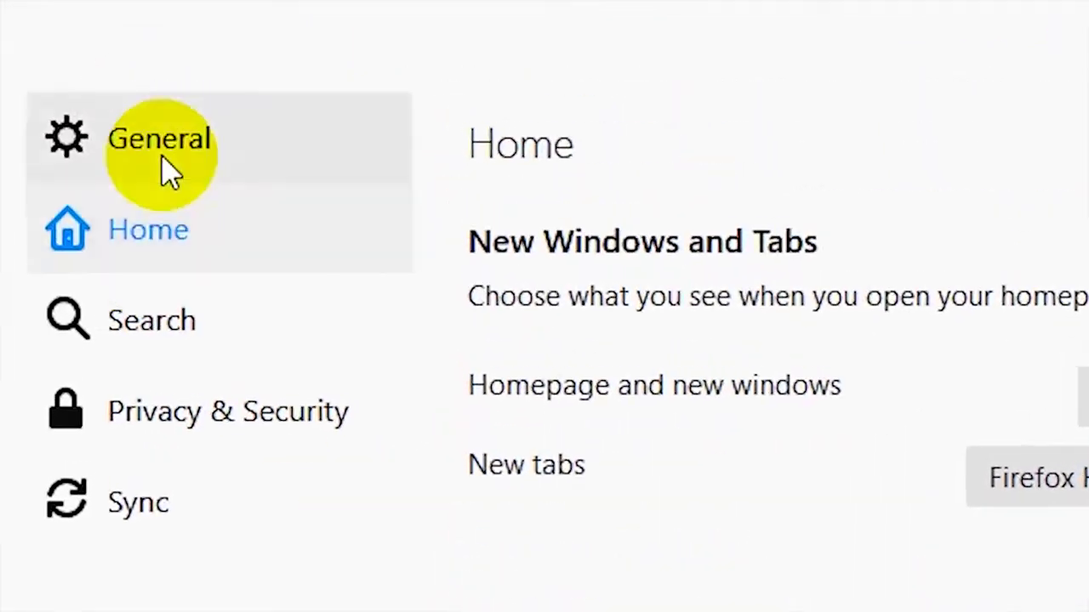
left_click(166, 170)
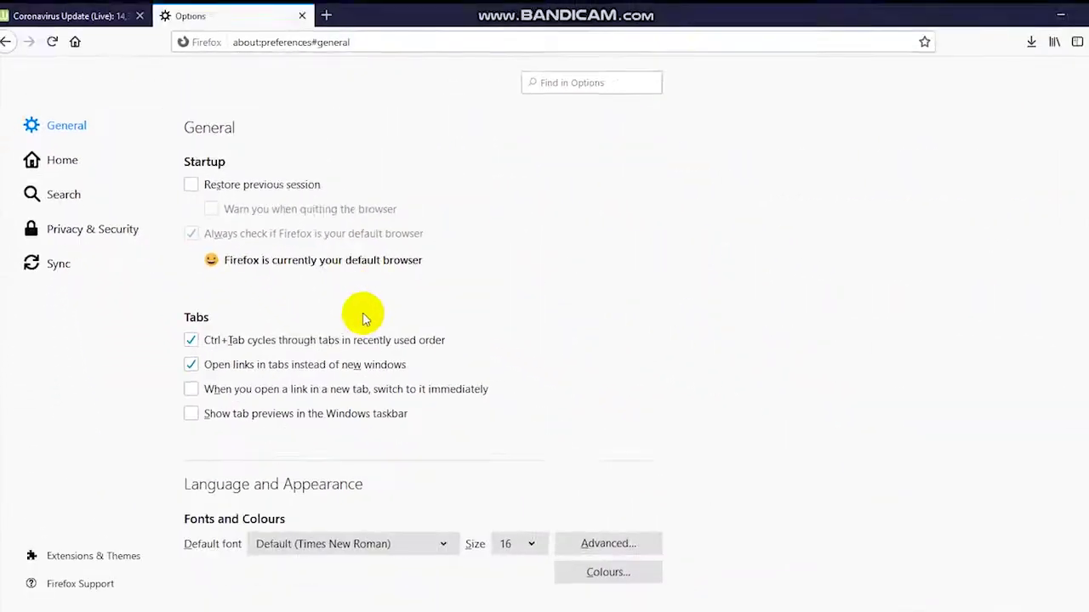
scroll(485, 342, "down", 5)
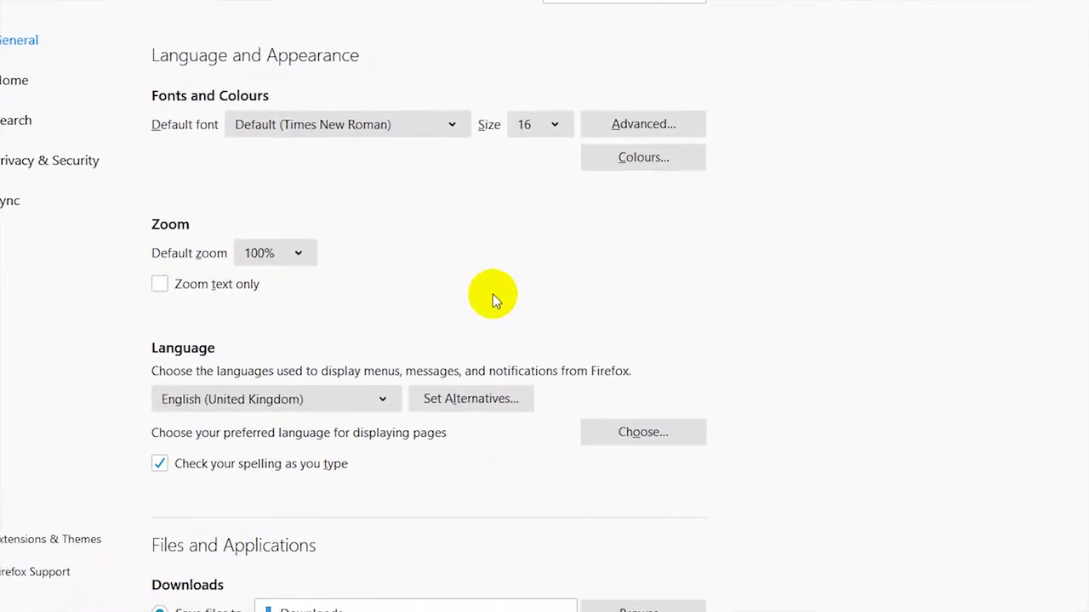
scroll(493, 294, "down", 10)
scroll(562, 292, "down", 4)
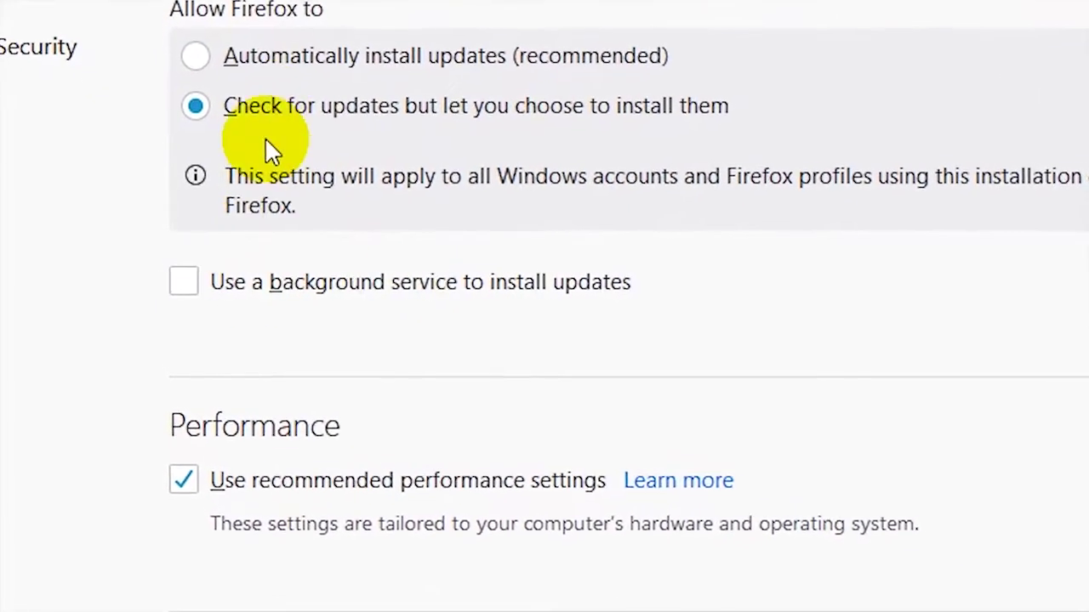
scroll(595, 85, "up", 3)
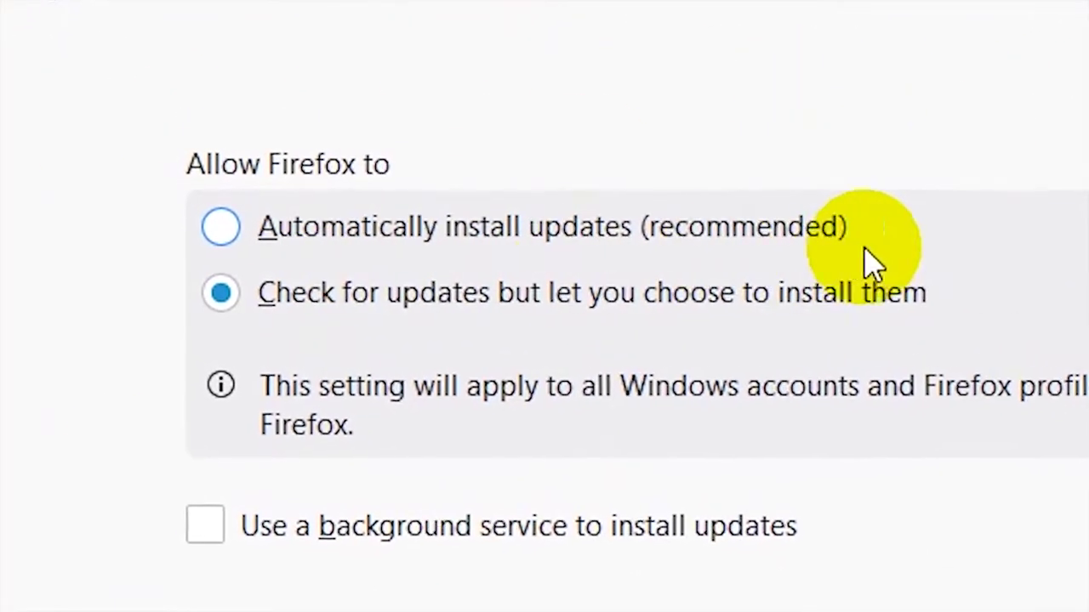
- Set Firefox updates to "Check for updates but let you choose to install them" and close the browser
left_click(223, 231)
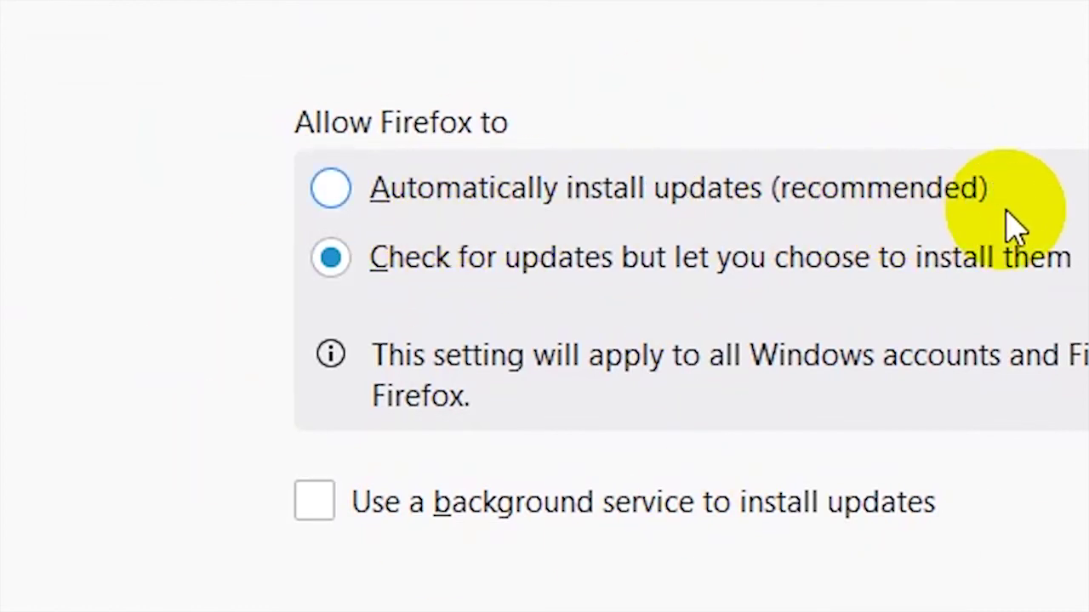
left_click(337, 194)
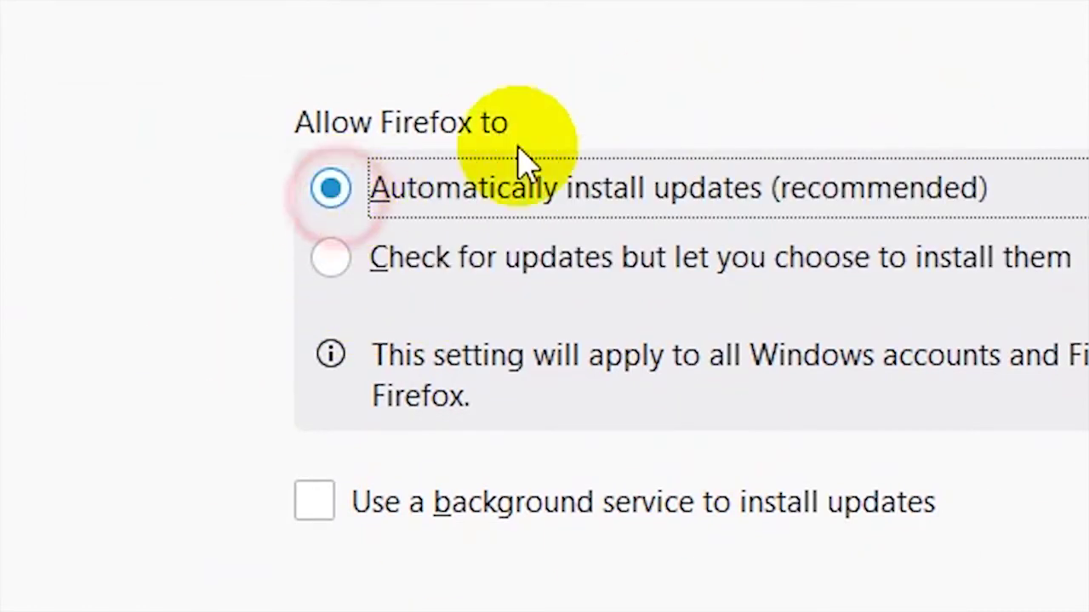
left_click(339, 264)
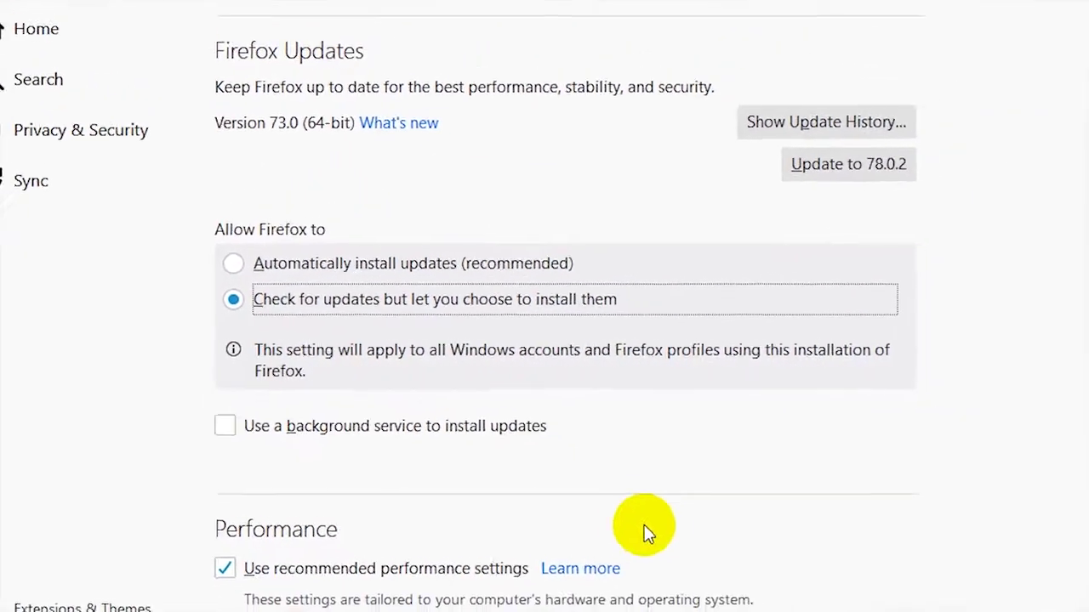
scroll(510, 482, "down", 5)
scroll(464, 464, "down", 1)
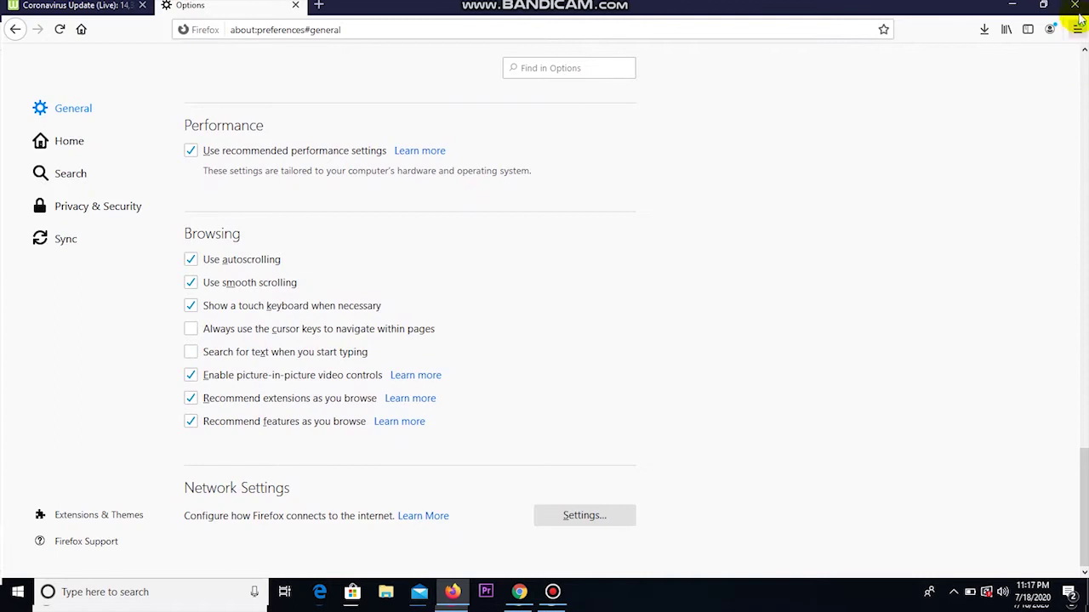
left_click(1077, 7)
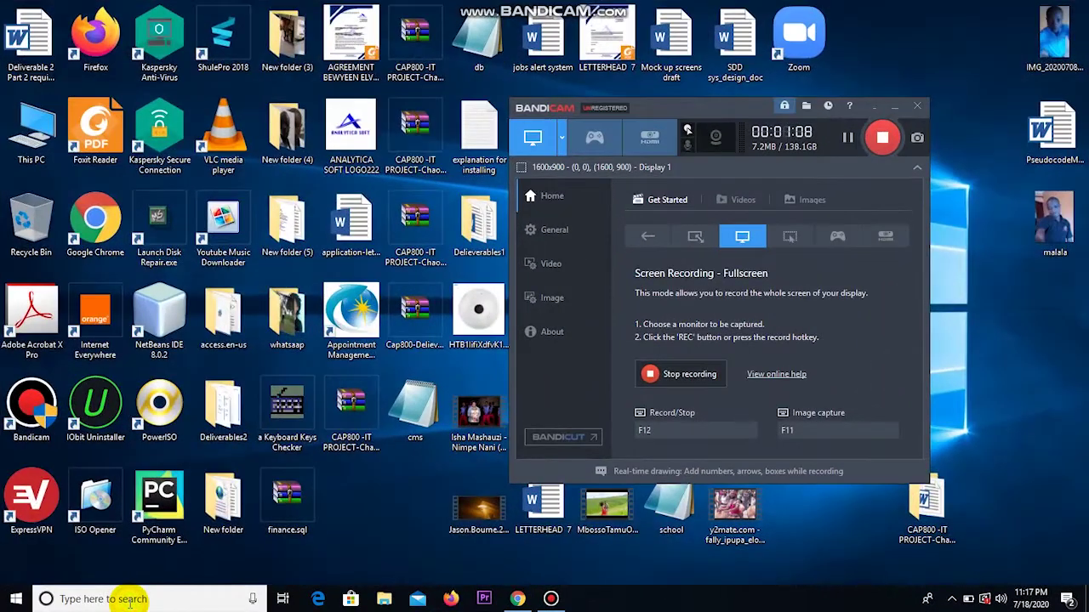
- Search Windows for services.msc and open the Services app
left_click(129, 600)
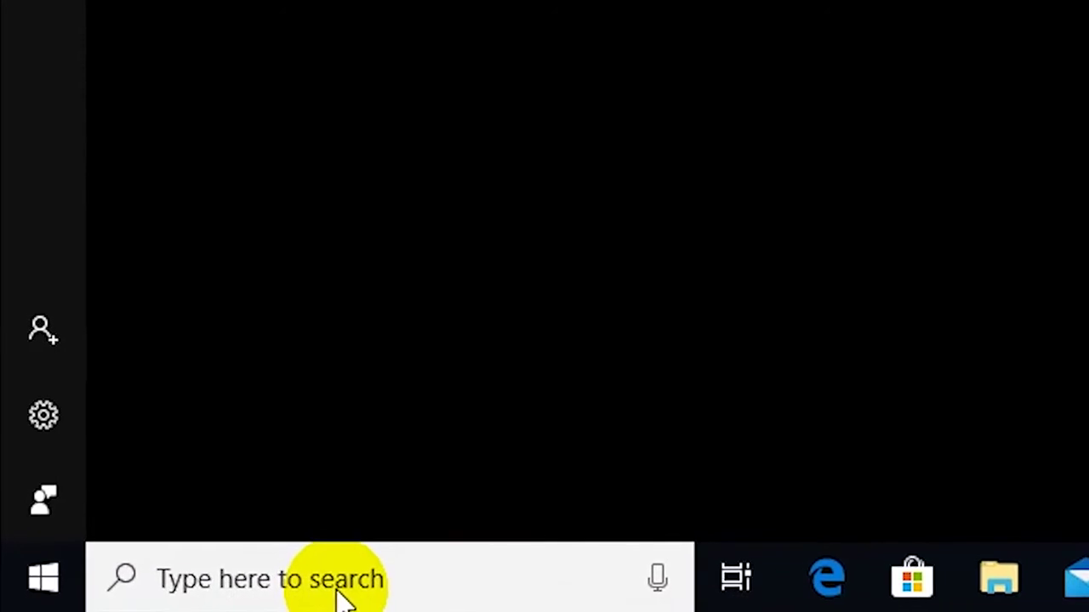
type("services")
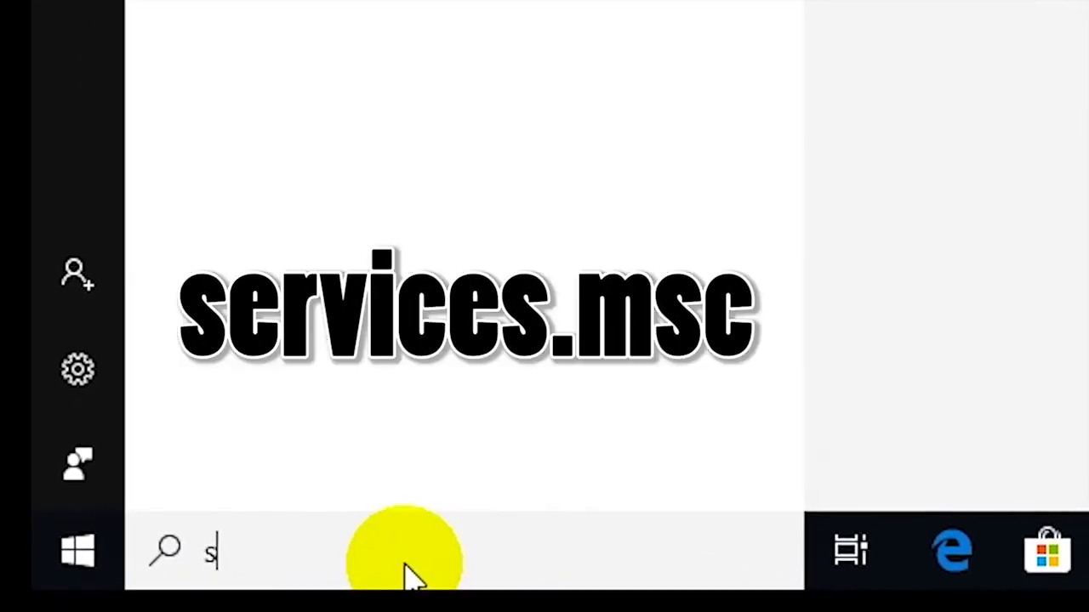
type(".ms")
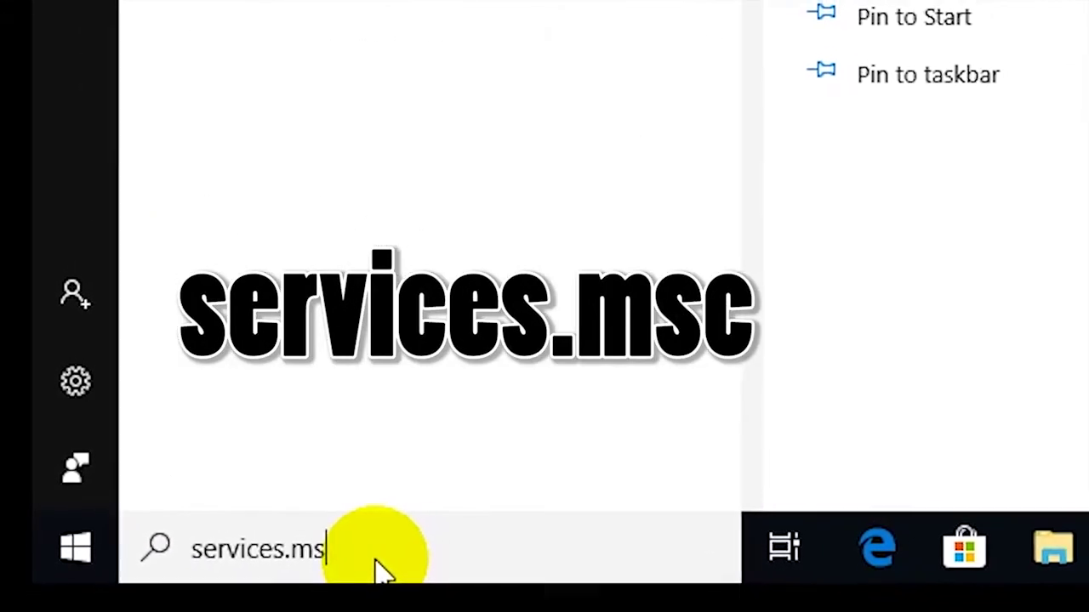
left_click(365, 552)
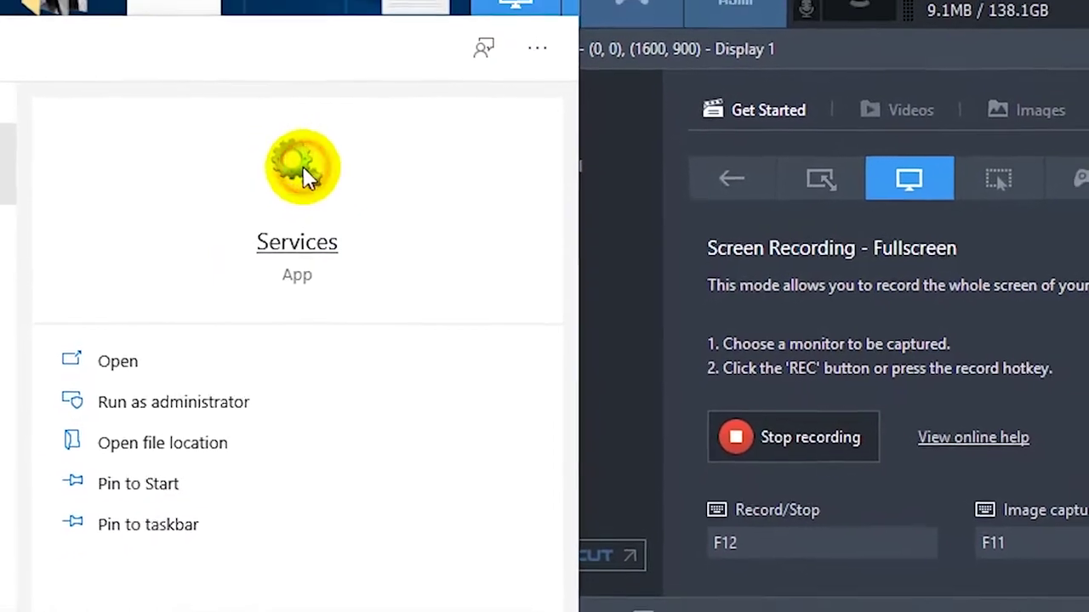
left_click(285, 171)
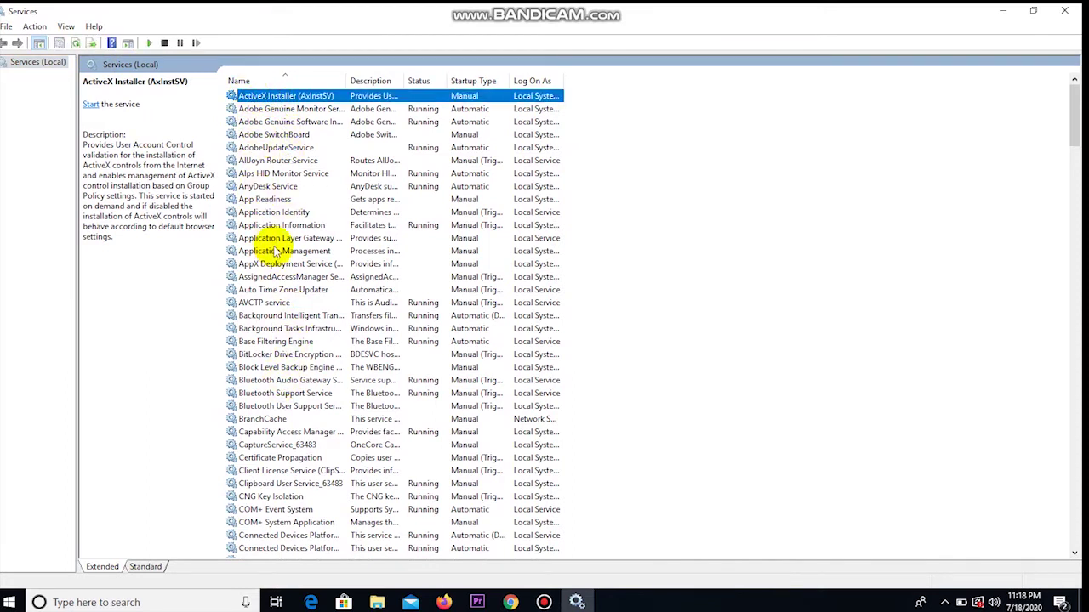
- Find the Windows Update service in the list and open its properties, placing the dialog beside the list
scroll(266, 162, "down", 4)
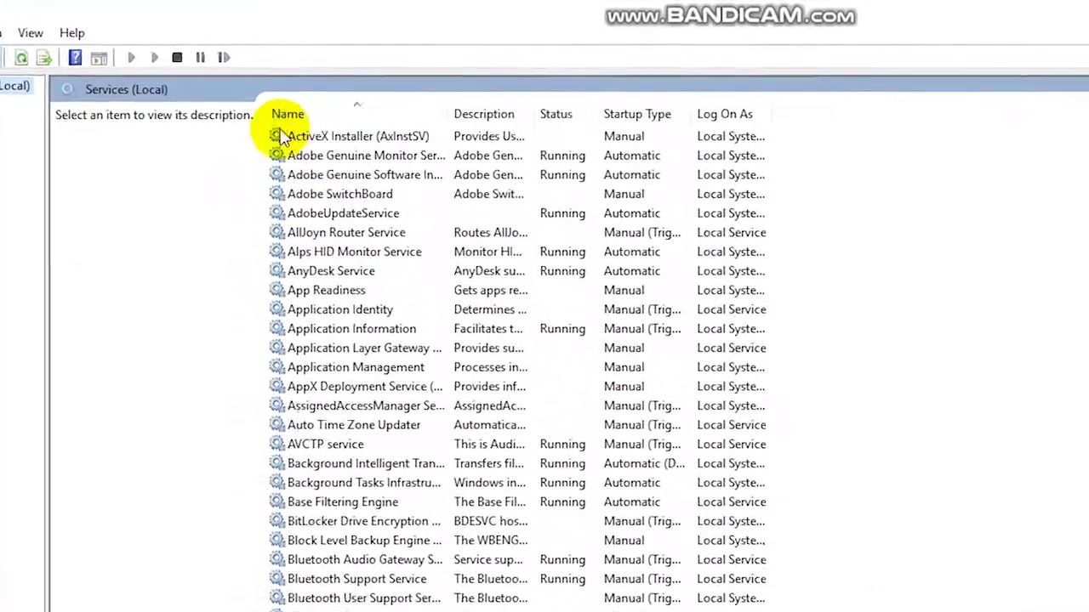
left_click(284, 140)
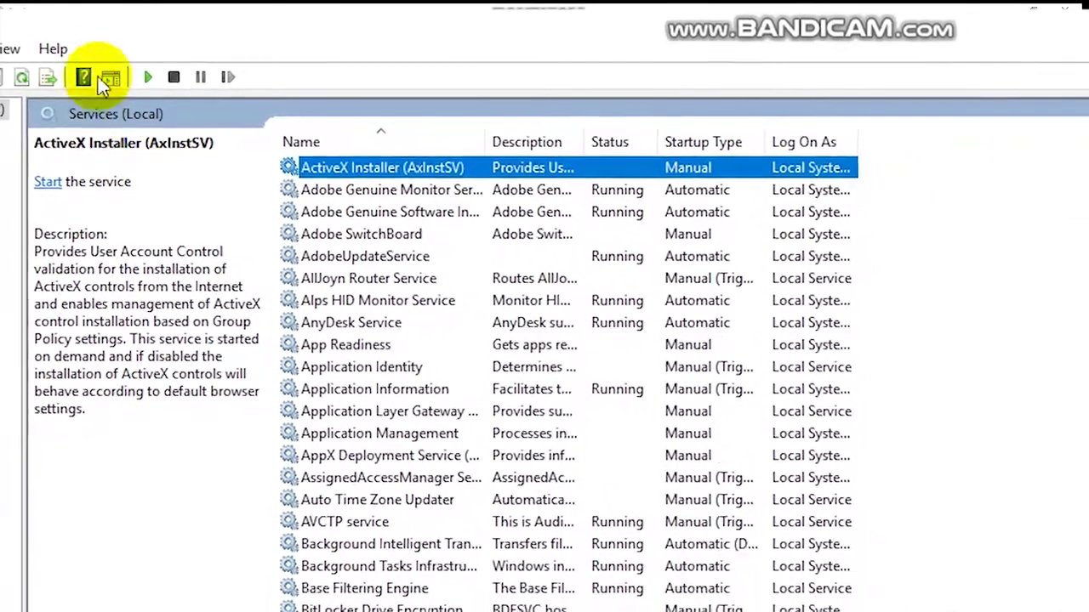
left_click(4, 106)
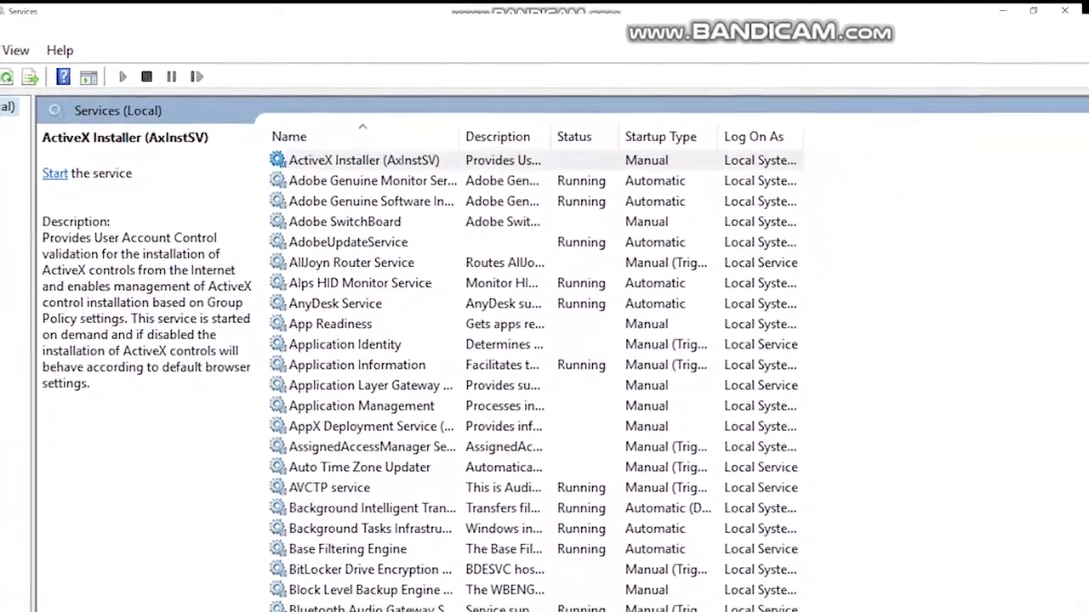
left_click(331, 158)
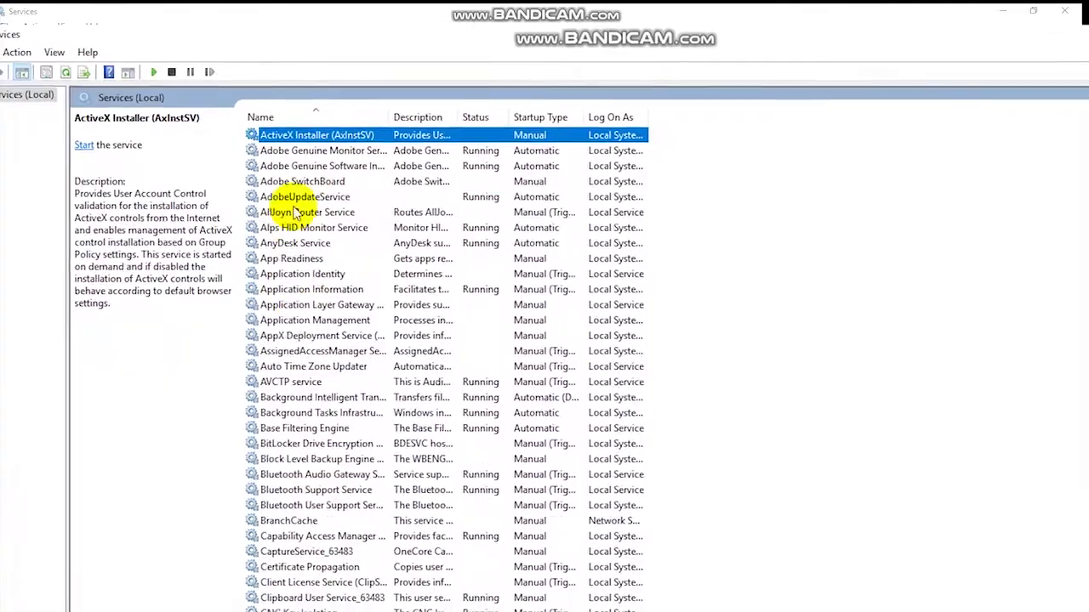
scroll(353, 255, "down", 13)
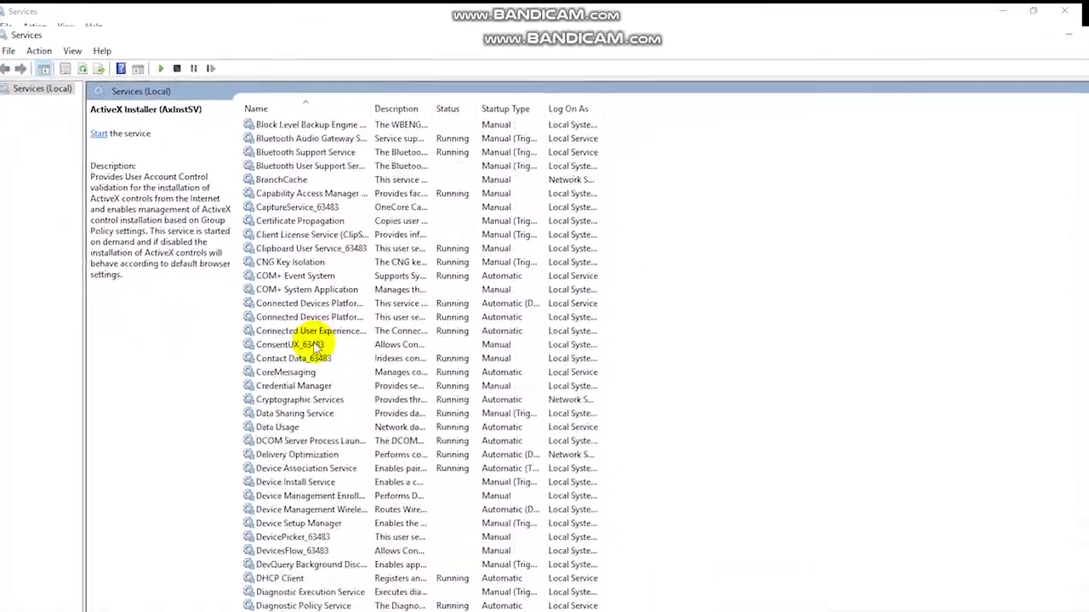
scroll(313, 338, "down", 20)
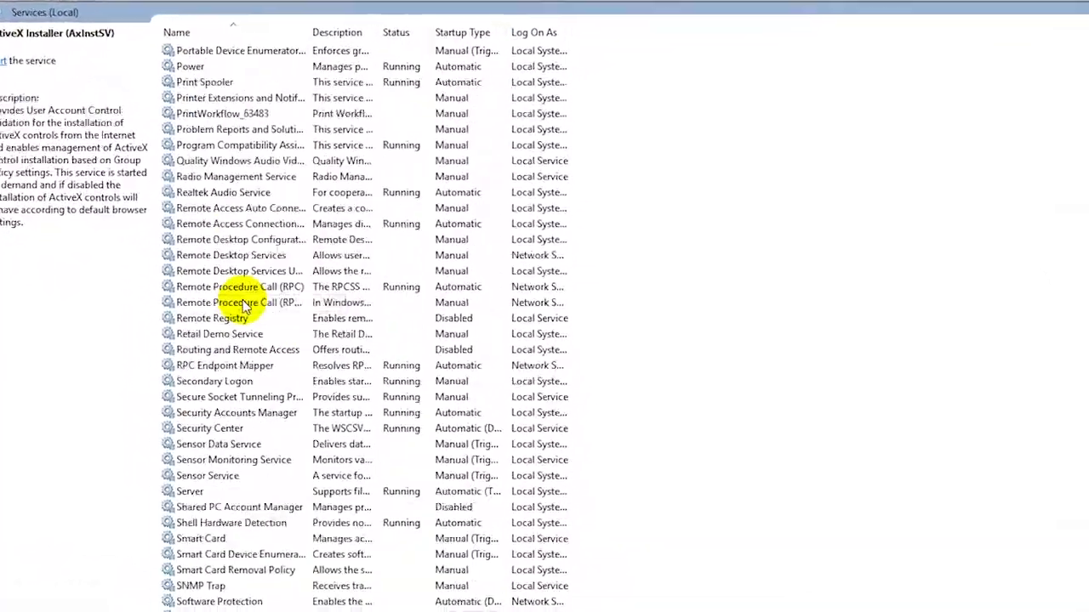
scroll(220, 285, "down", 20)
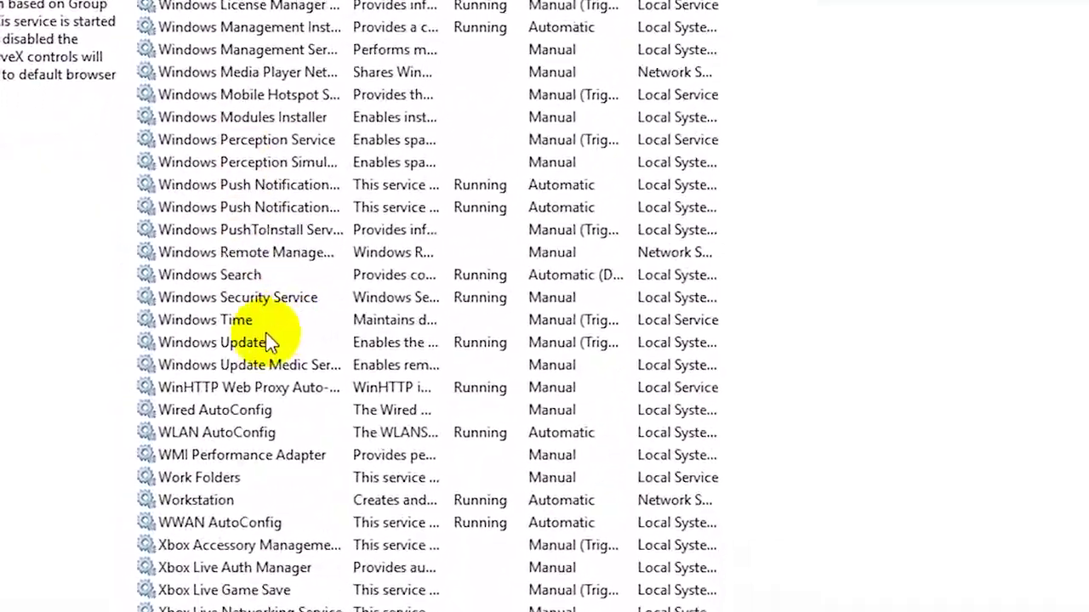
left_click(266, 343)
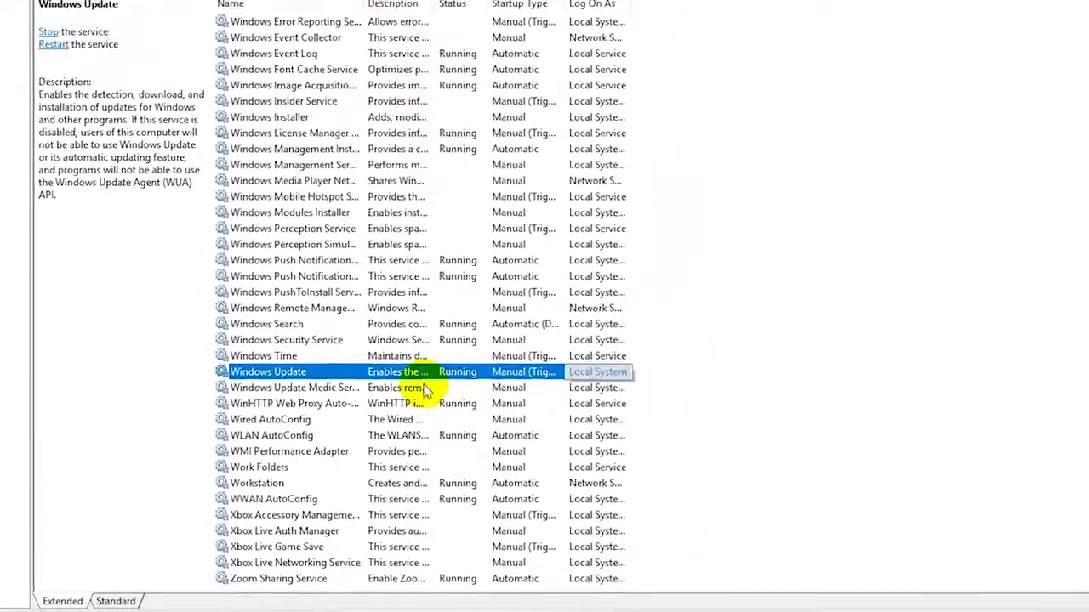
left_click(481, 373)
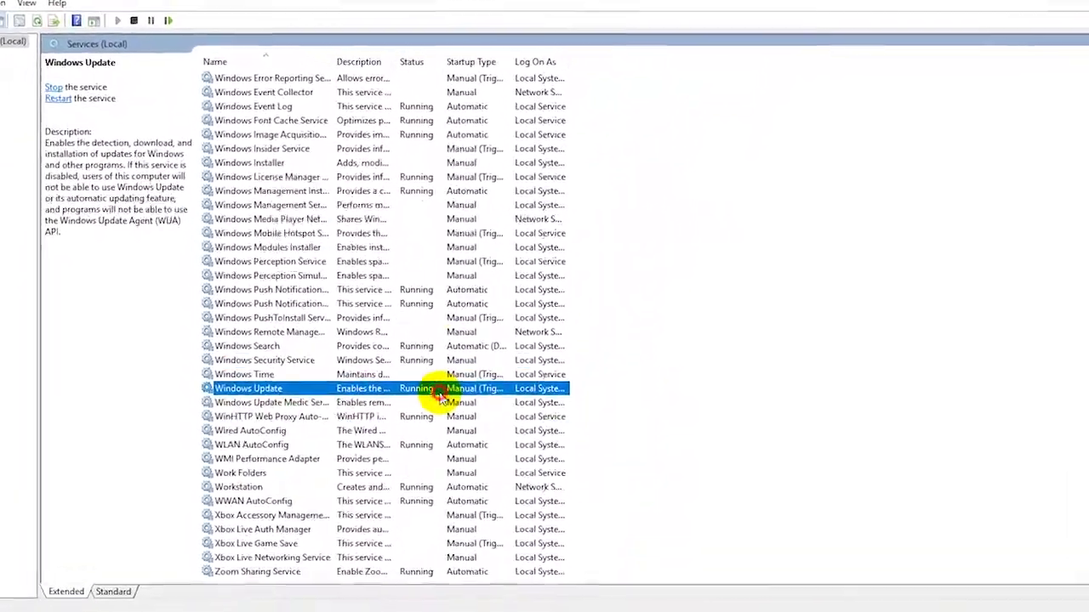
double_click(438, 390)
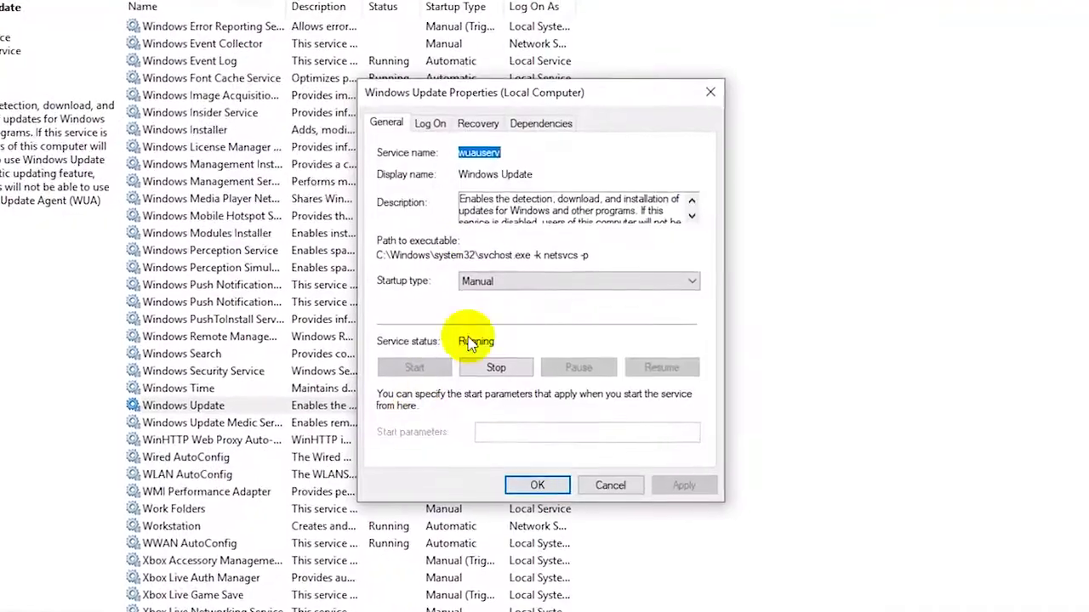
left_click_drag(477, 78, 757, 54)
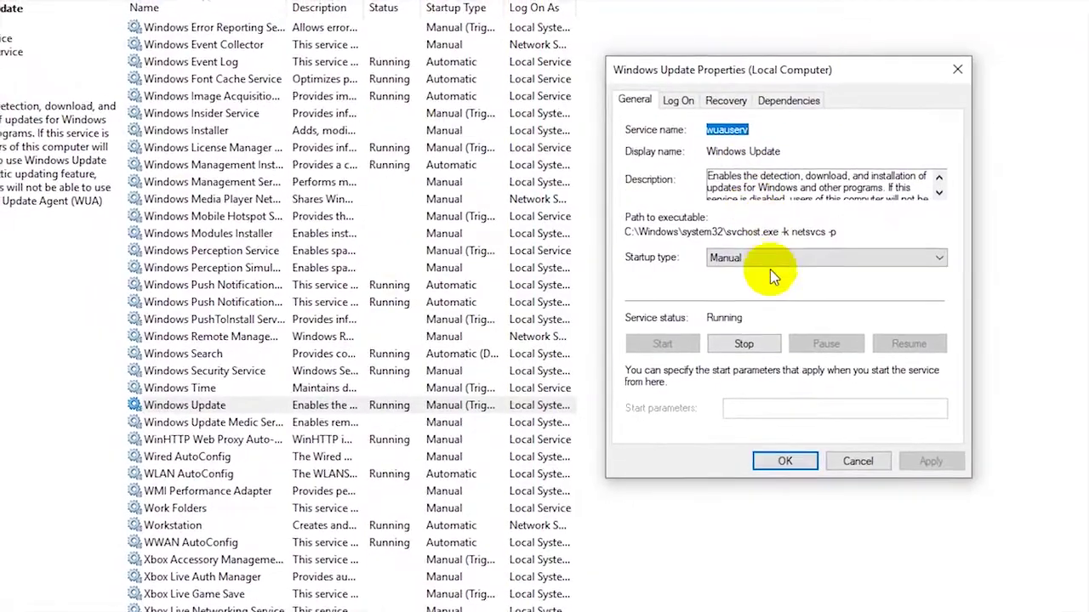
- Set the Windows Update startup type to Disabled, stop the service and apply the changes
left_click(847, 259)
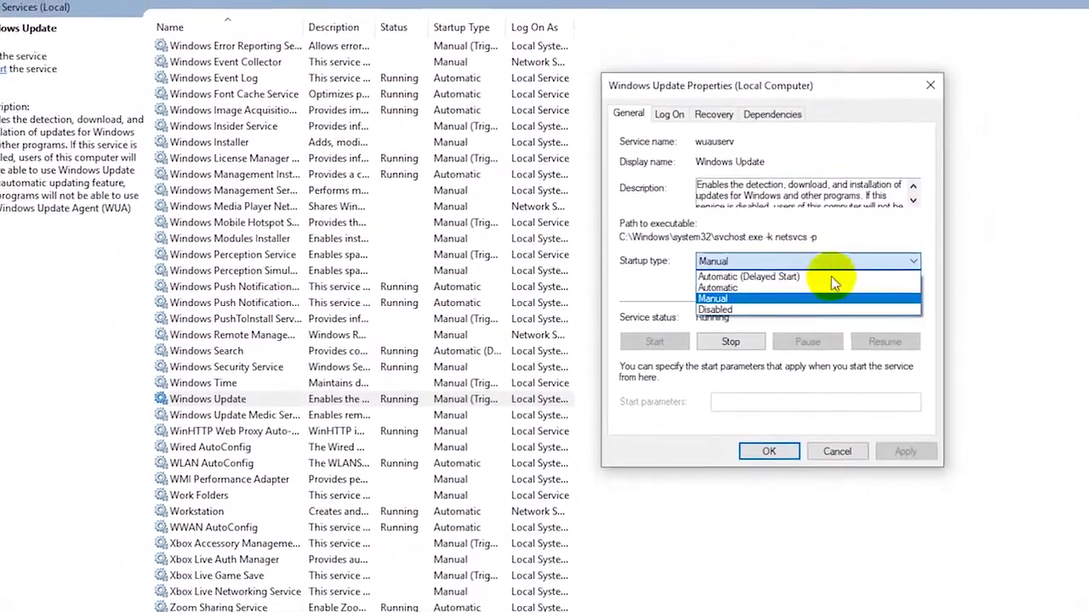
left_click(776, 309)
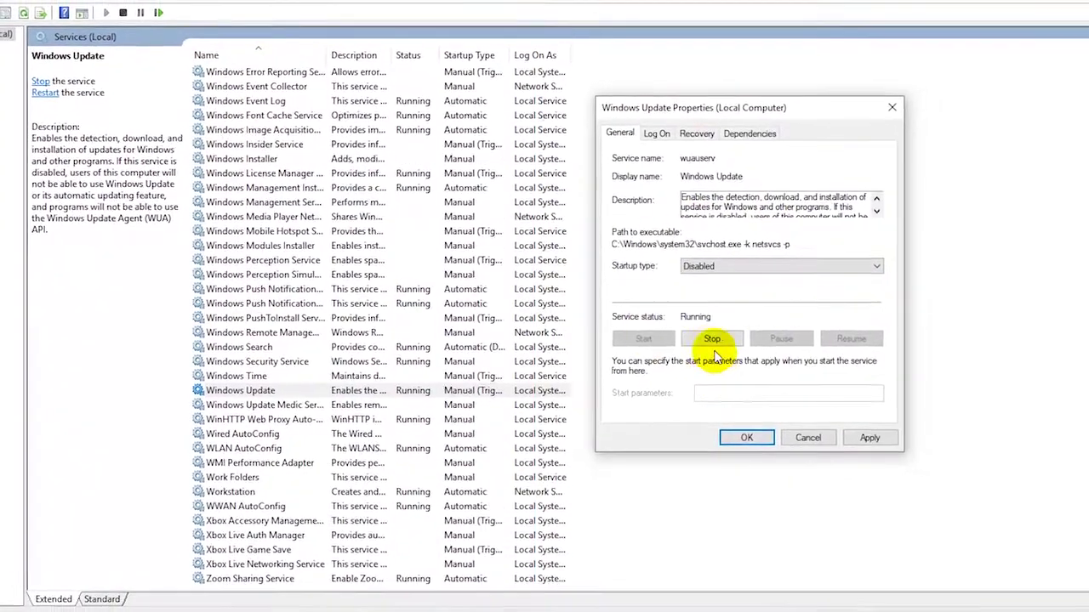
left_click(709, 339)
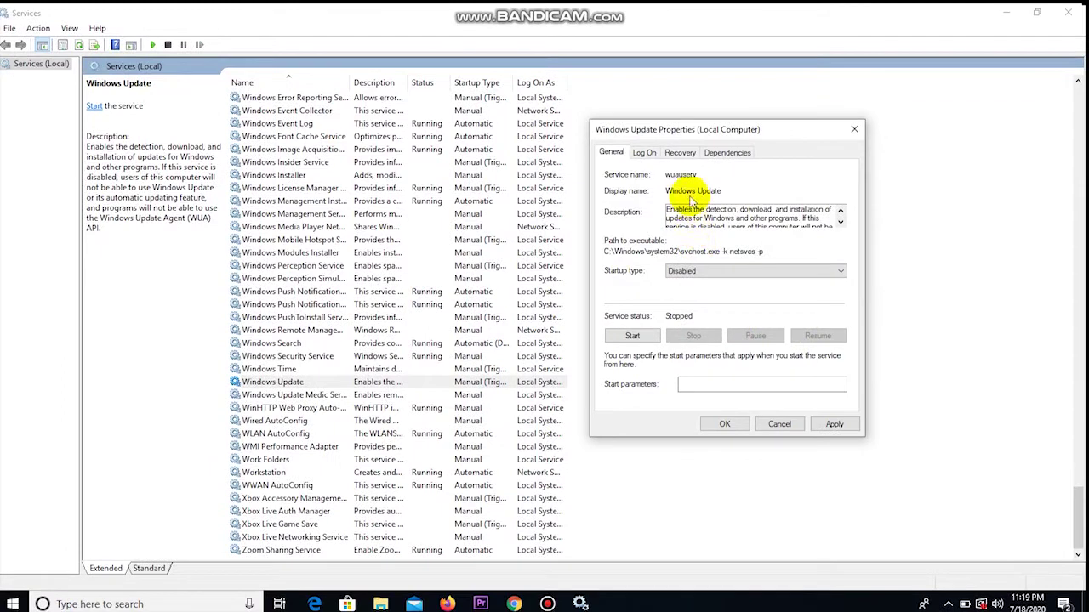
left_click(833, 426)
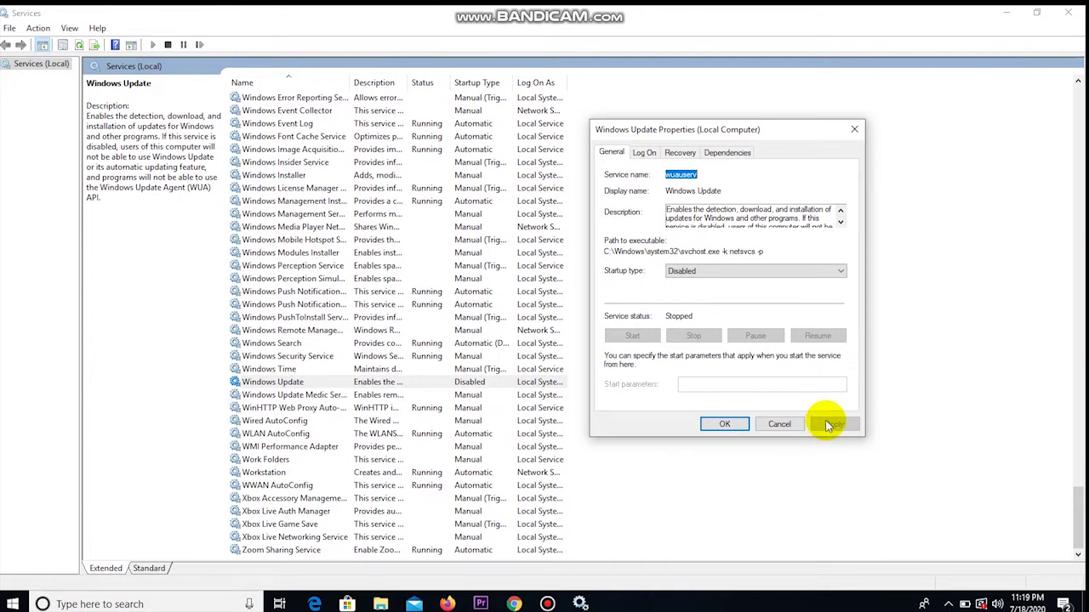
left_click(723, 425)
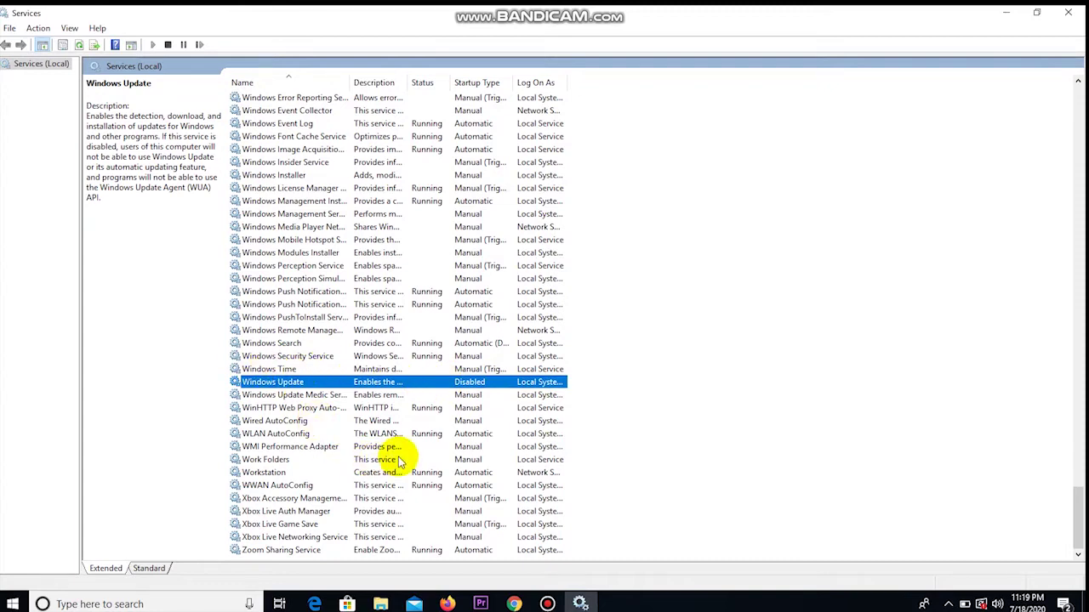
scroll(400, 460, "up", 20)
scroll(400, 452, "down", 20)
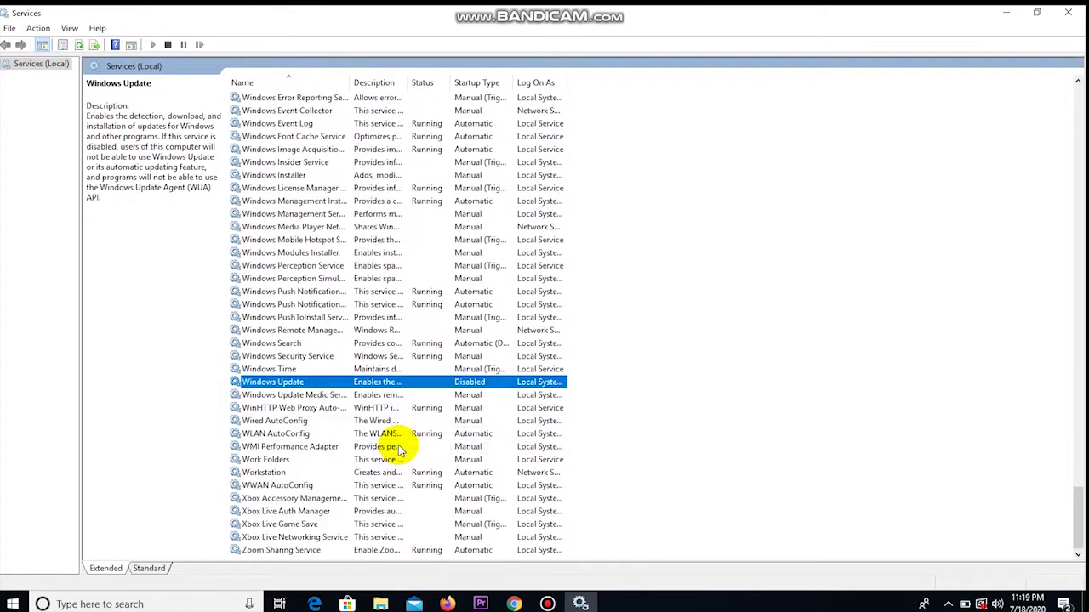
scroll(400, 451, "up", 20)
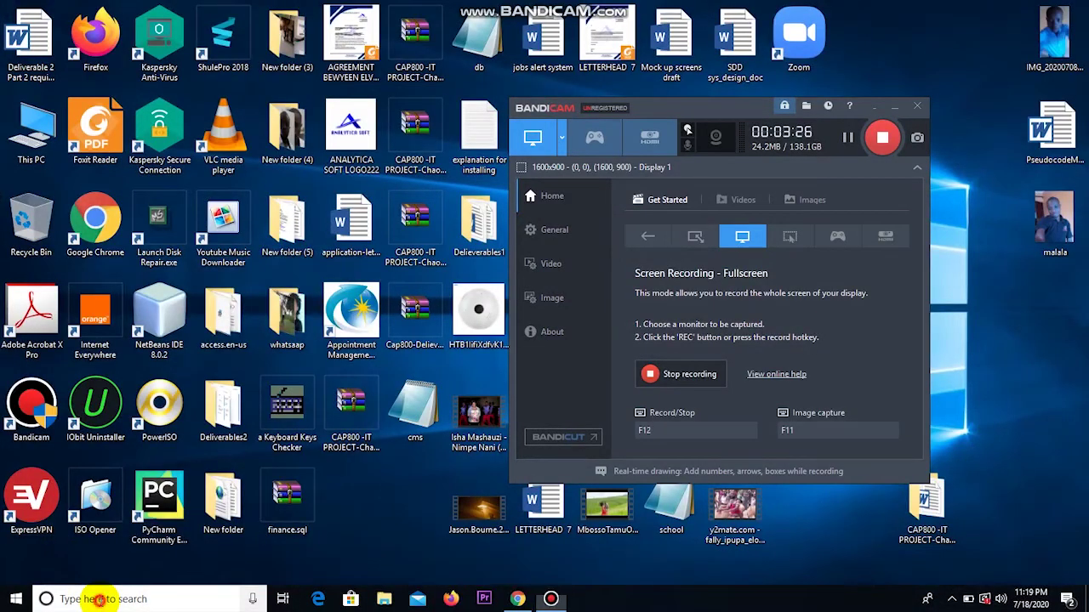
- Search Windows for regedit and open the Registry Editor
left_click(99, 599)
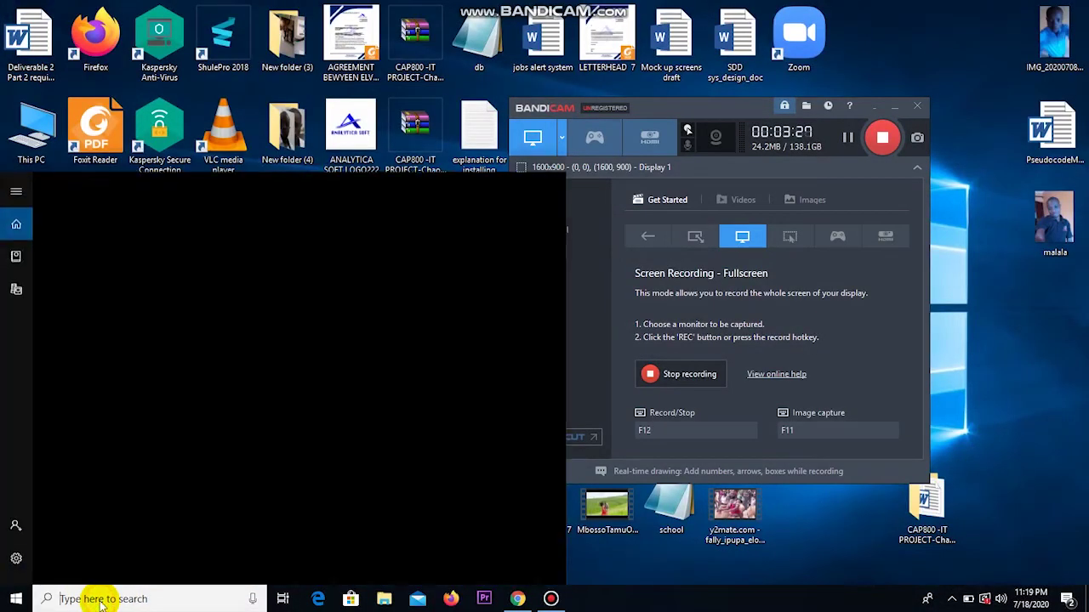
type("rege")
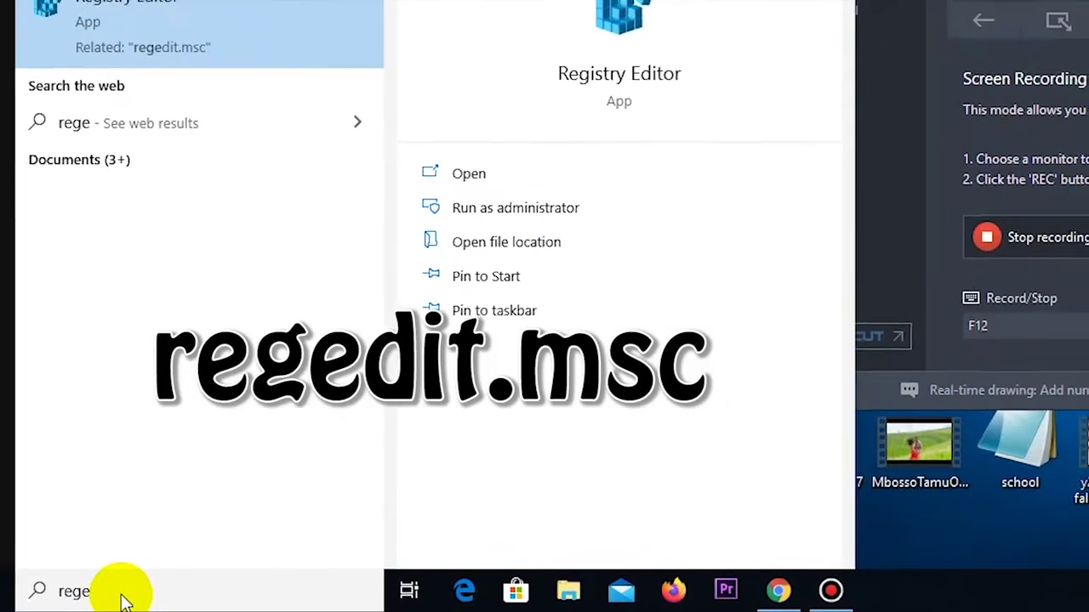
type("dit")
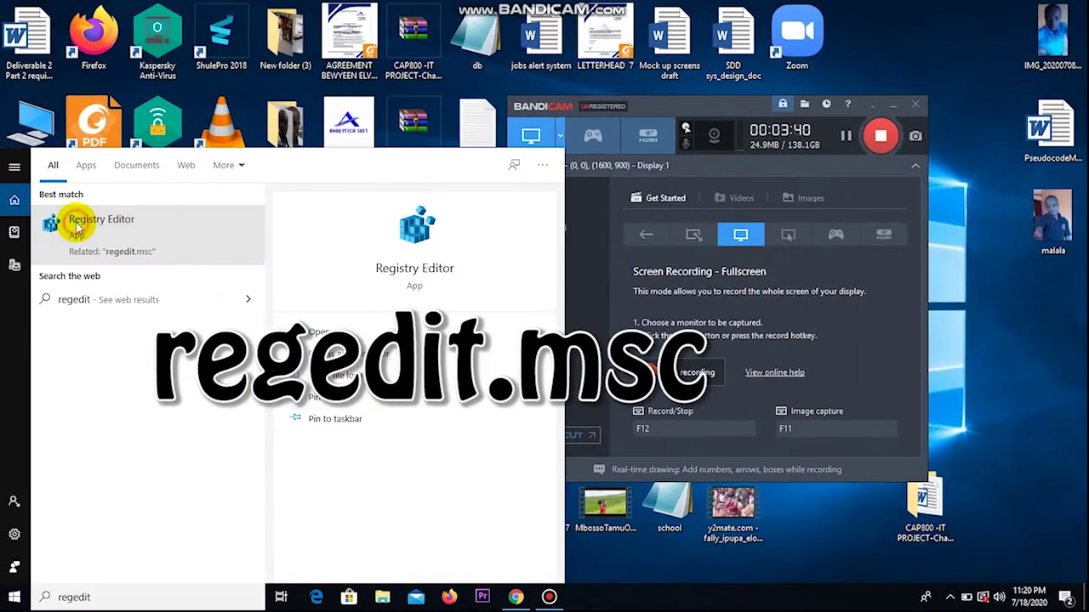
left_click(76, 139)
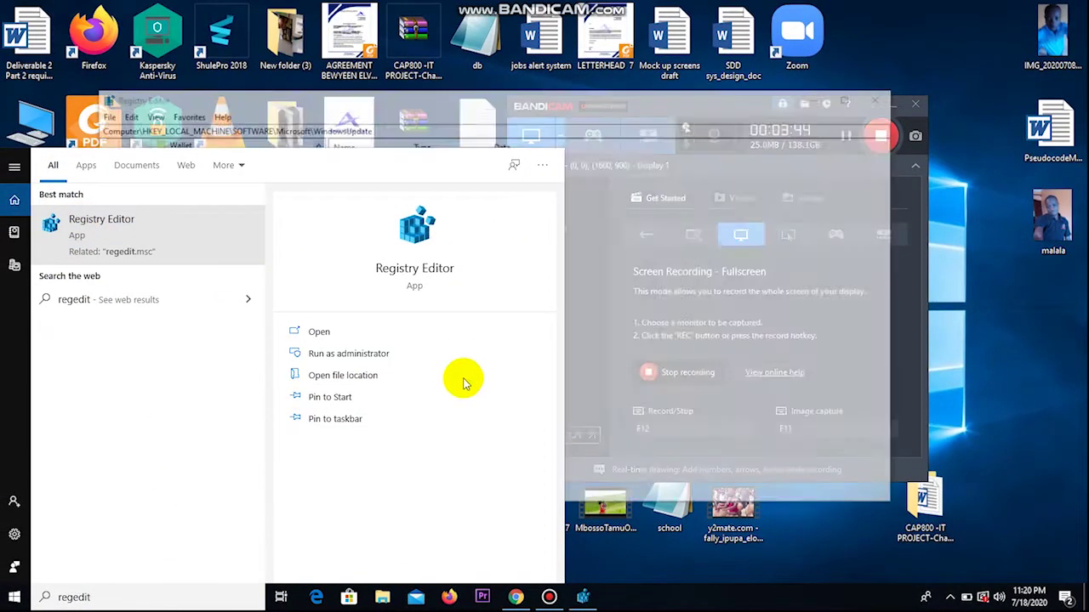
left_click(731, 235)
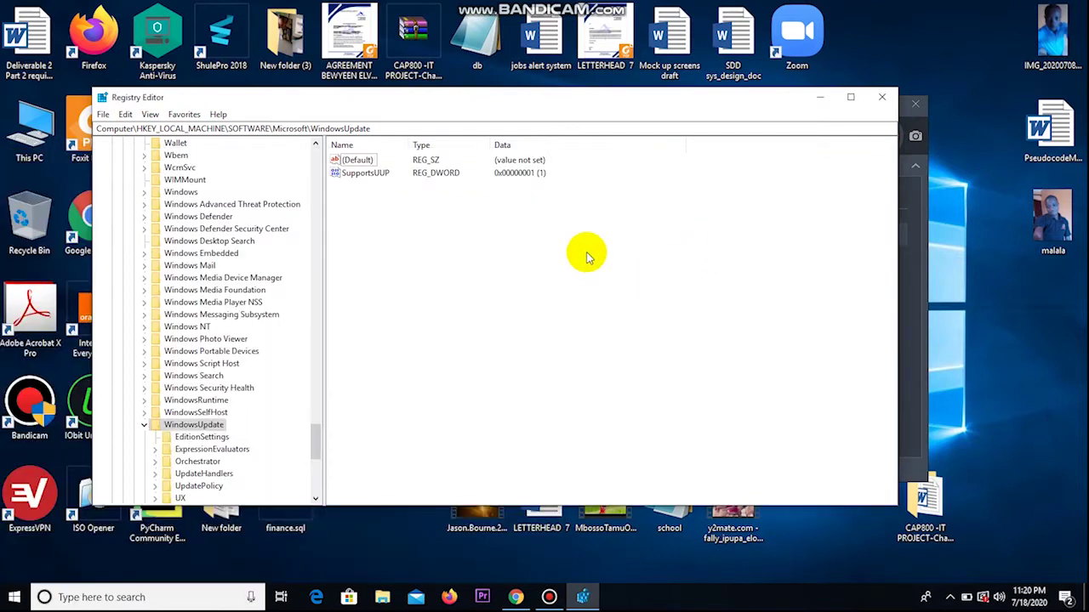
scroll(239, 358, "up", 5)
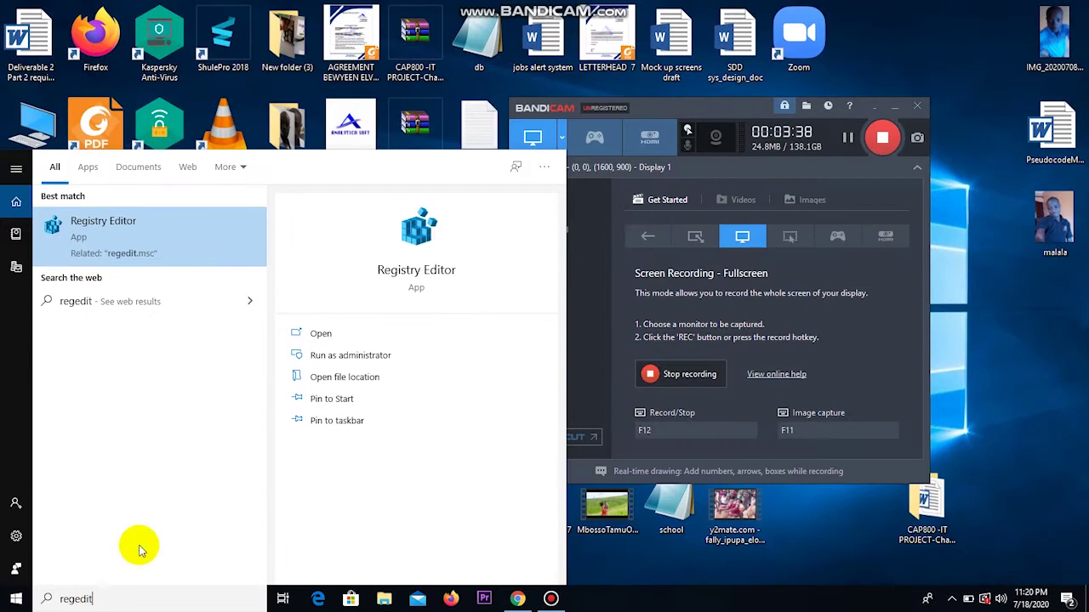
left_click(79, 228)
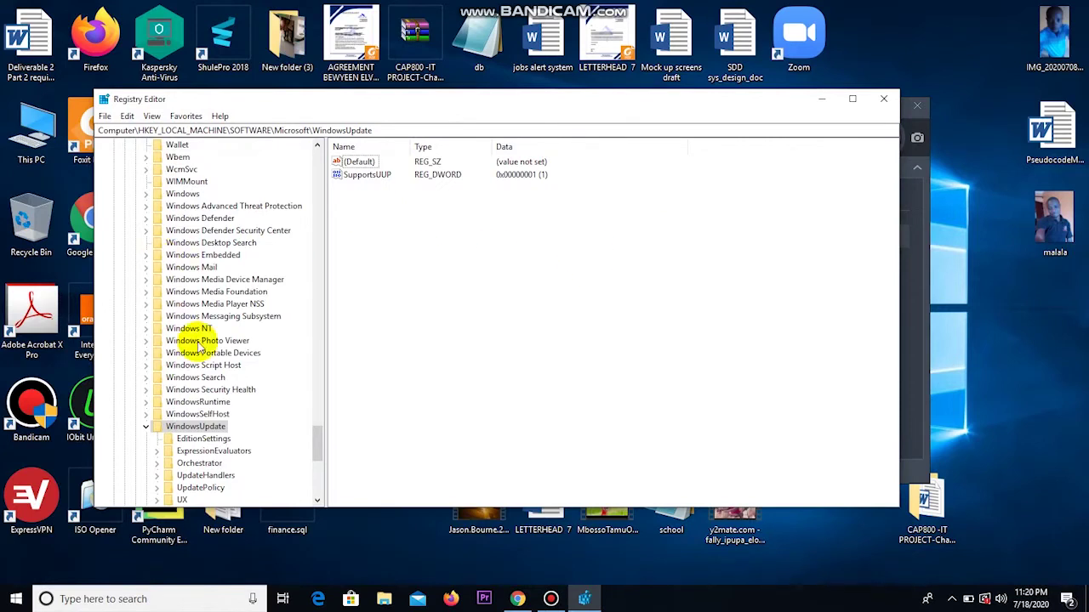
- Create a new key named Update under HKEY_LOCAL_MACHINE\SOFTWARE\Microsoft\WindowsUpdate
scroll(249, 322, "up", 12)
scroll(246, 315, "up", 1)
left_click_drag(317, 370, 327, 167)
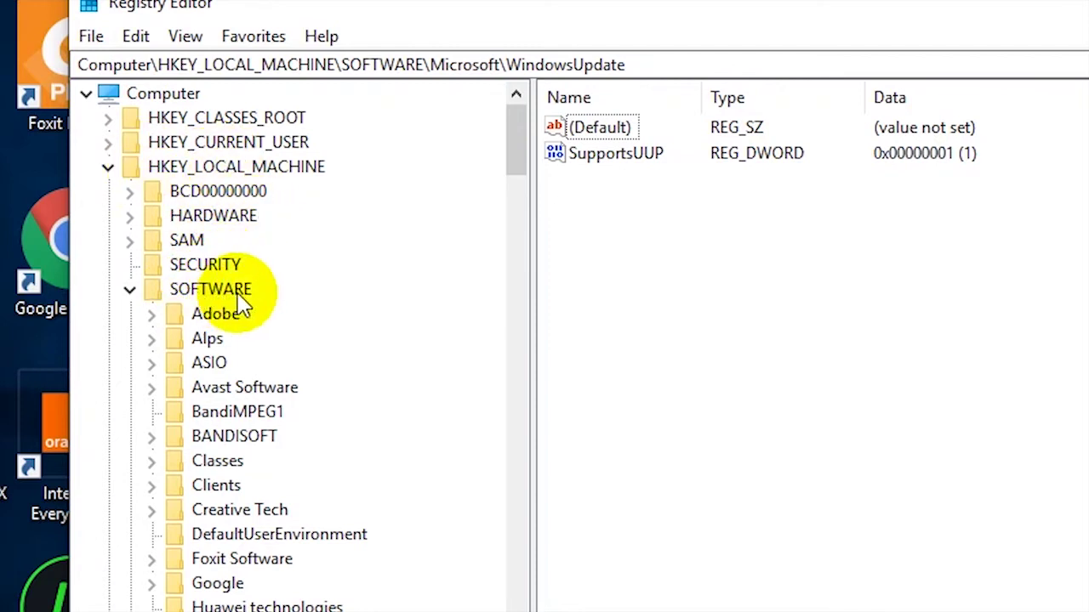
scroll(258, 575, "down", 6)
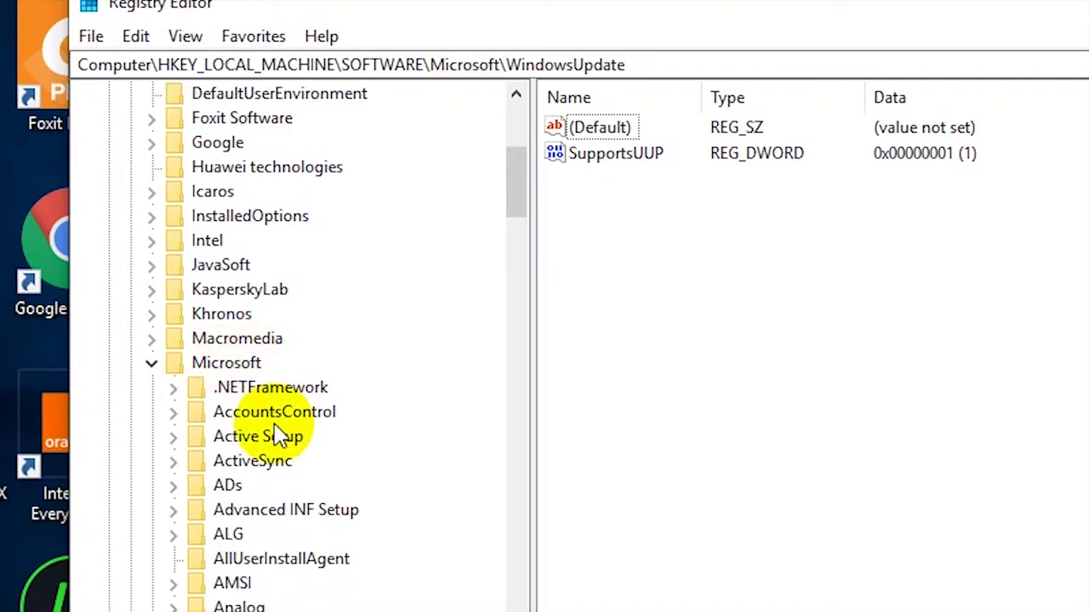
scroll(279, 436, "down", 4)
scroll(279, 436, "down", 9)
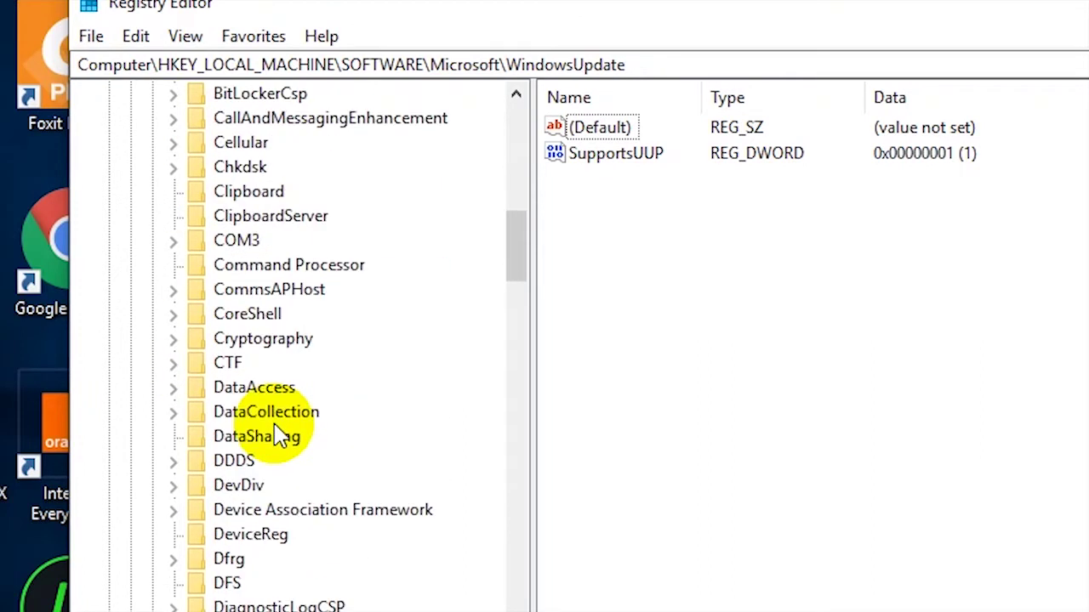
scroll(278, 436, "down", 12)
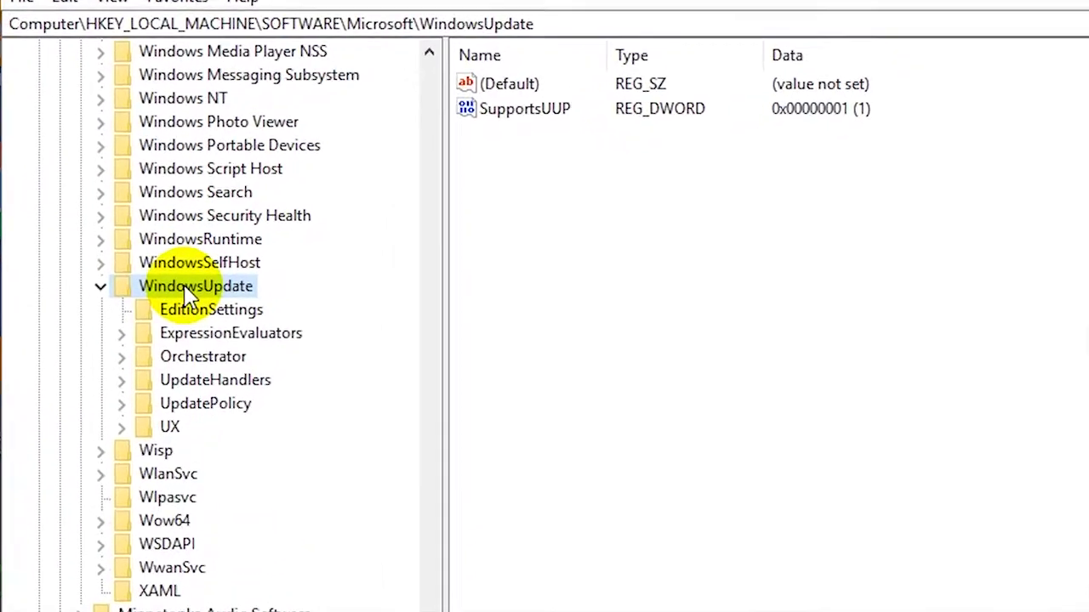
right_click(188, 293)
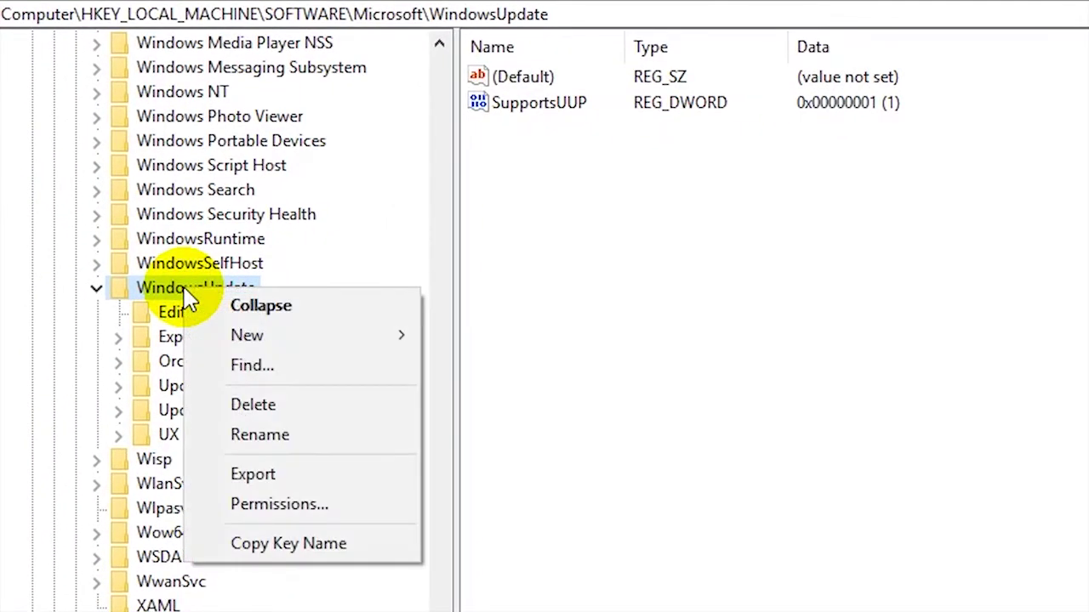
mouse_move(282, 337)
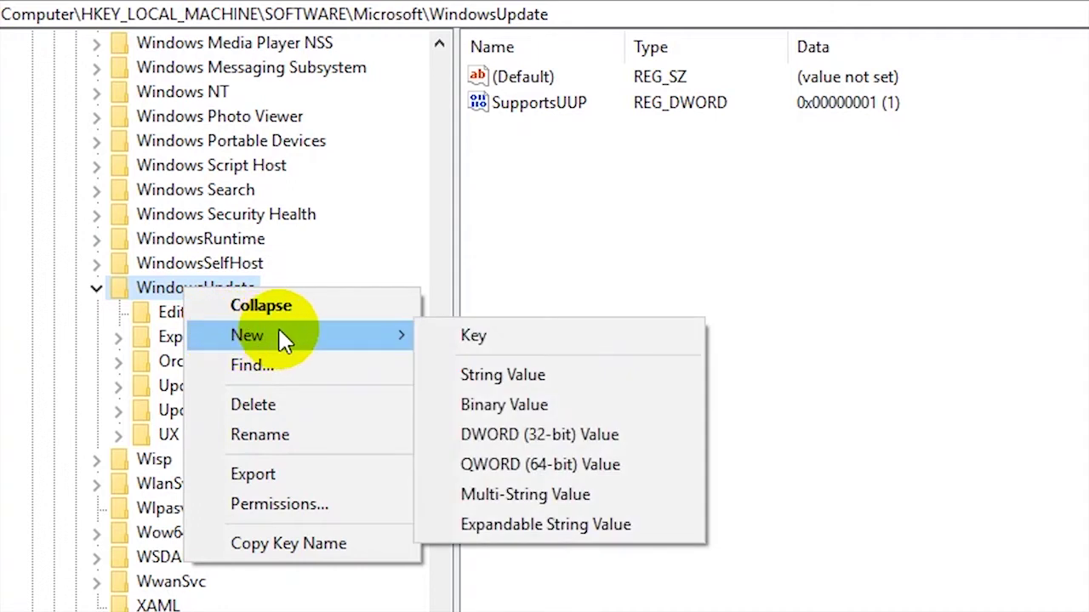
left_click(525, 347)
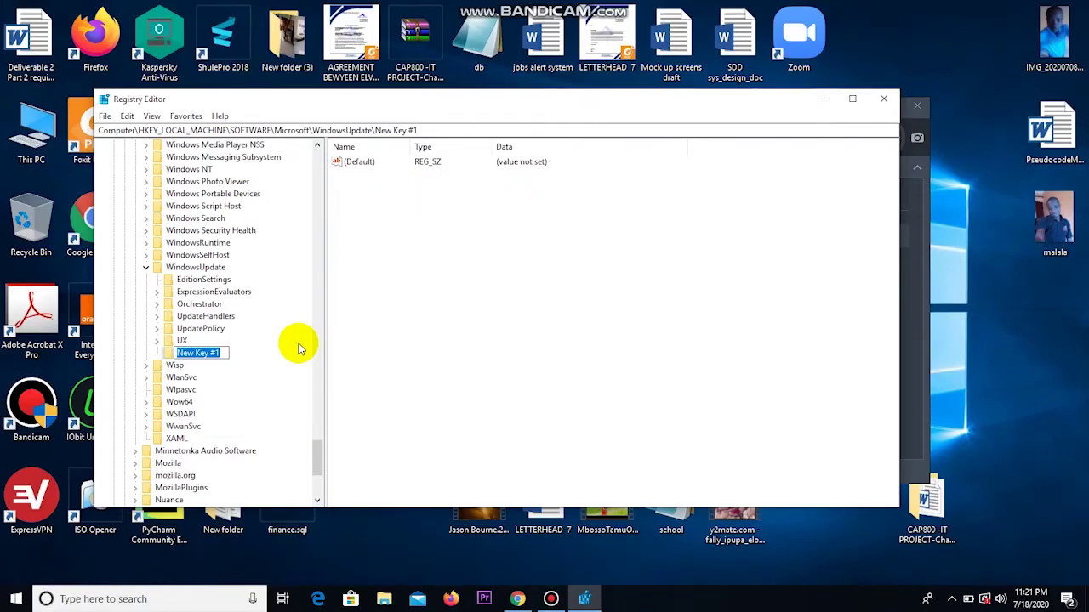
type("Update")
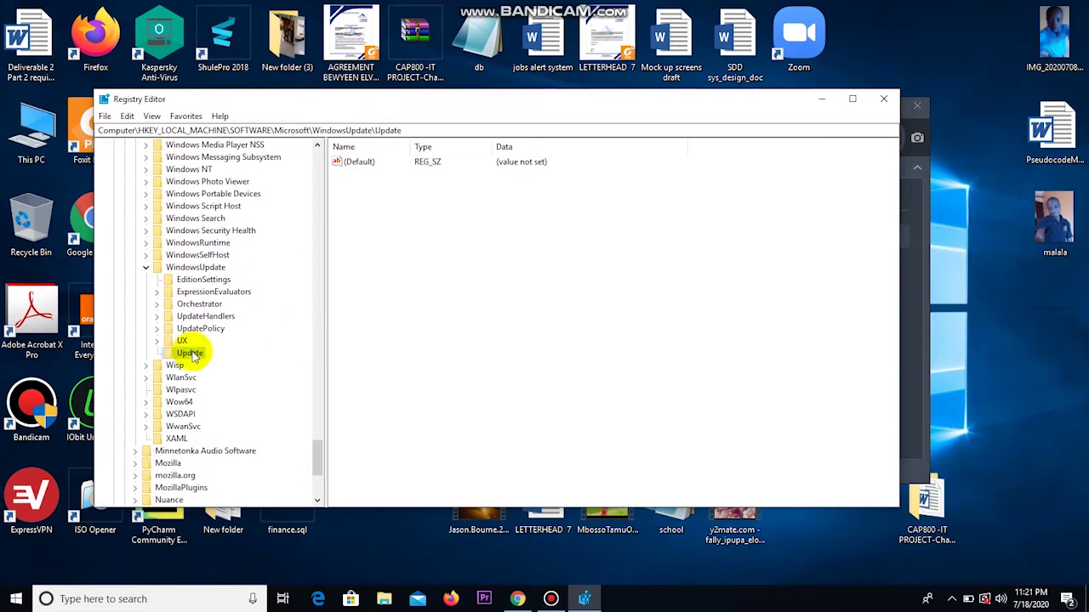
key("Return")
- Create a new binary value named 0 in the Update key
right_click(187, 353)
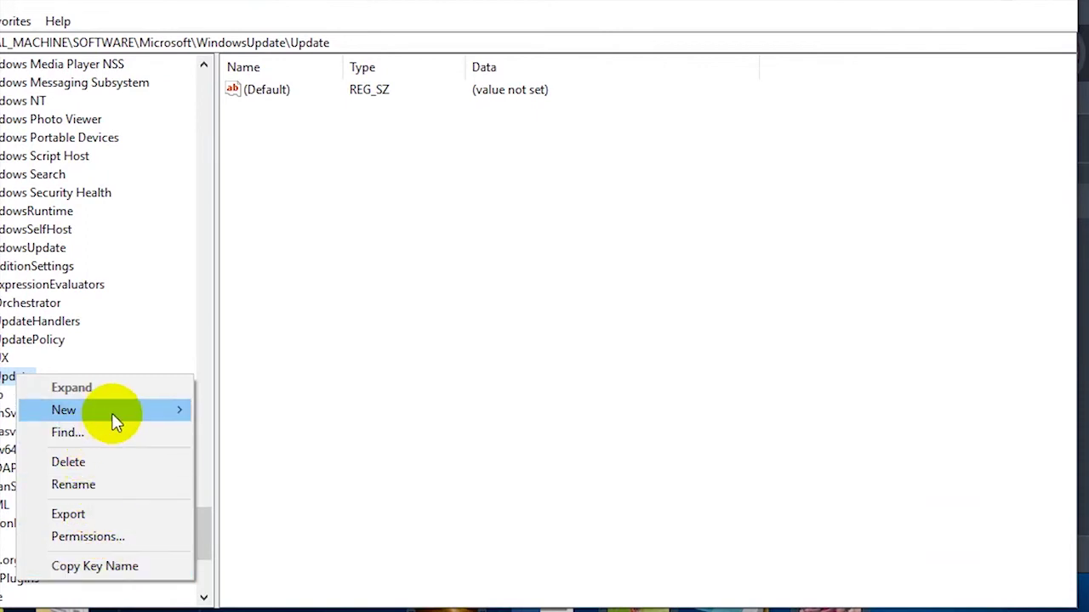
mouse_move(149, 420)
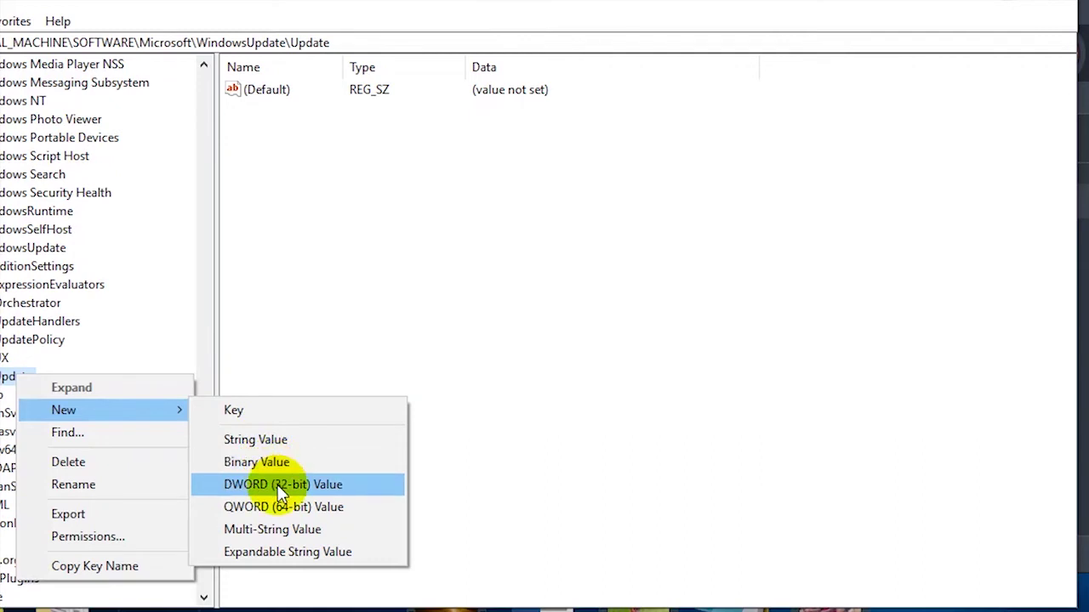
left_click(269, 465)
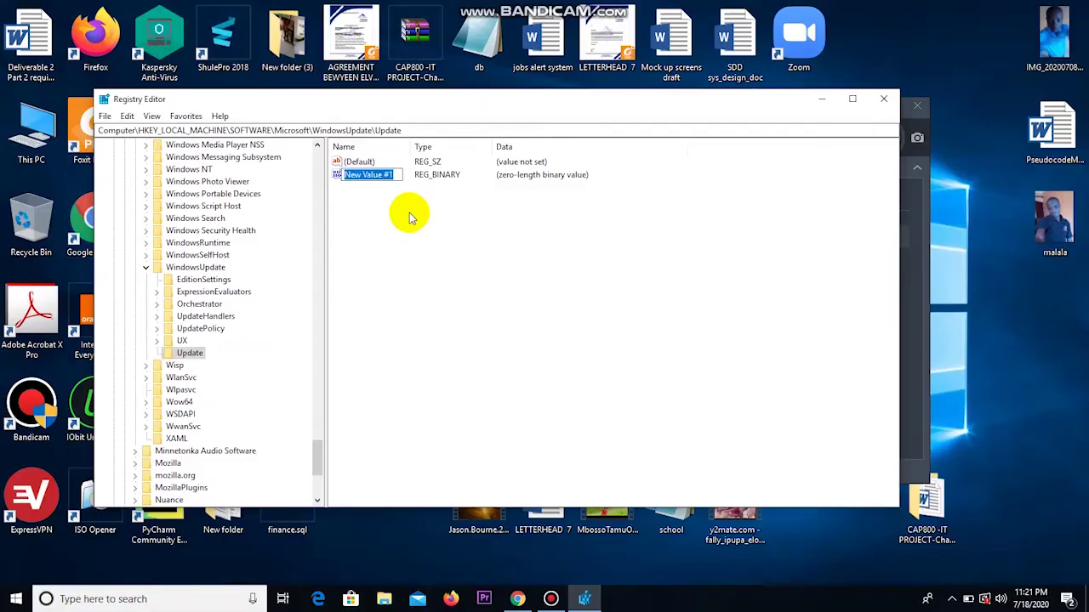
type("D")
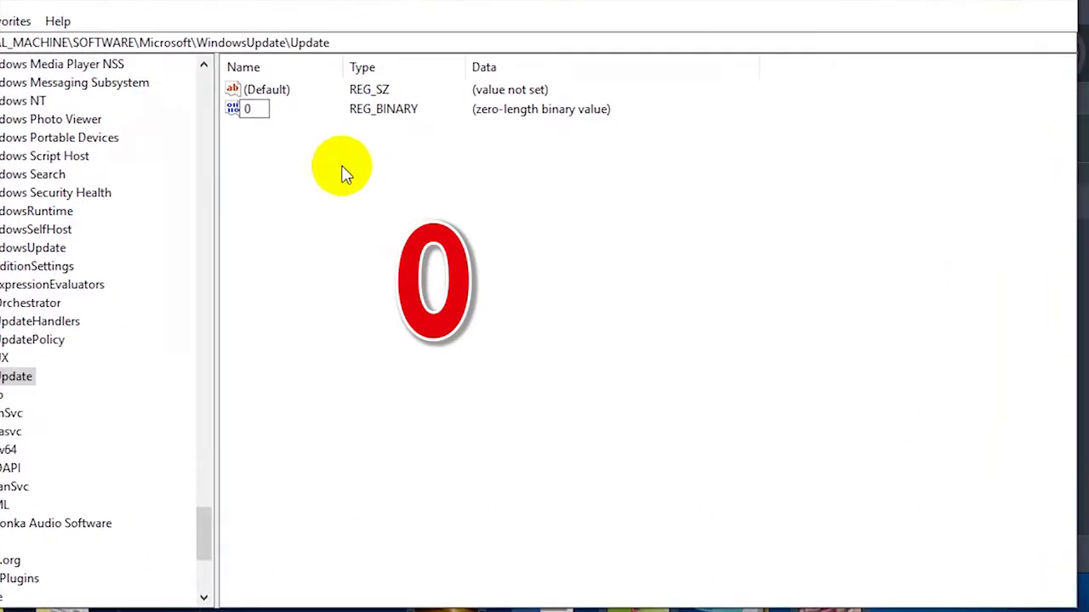
key("Return")
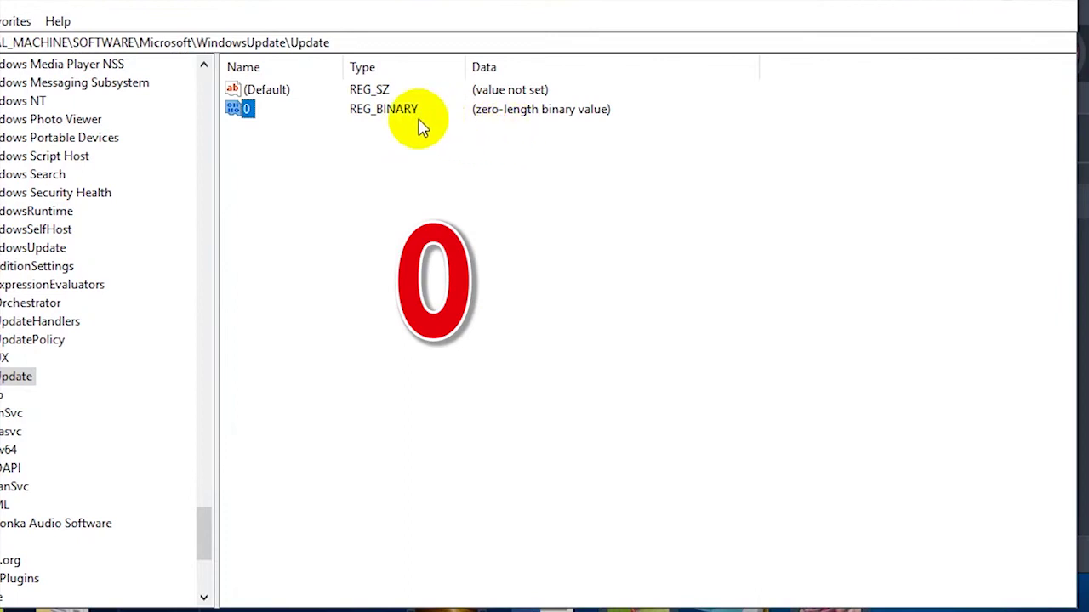
- Open the binary value 0 of the Update key for modification and accept its data
right_click(245, 112)
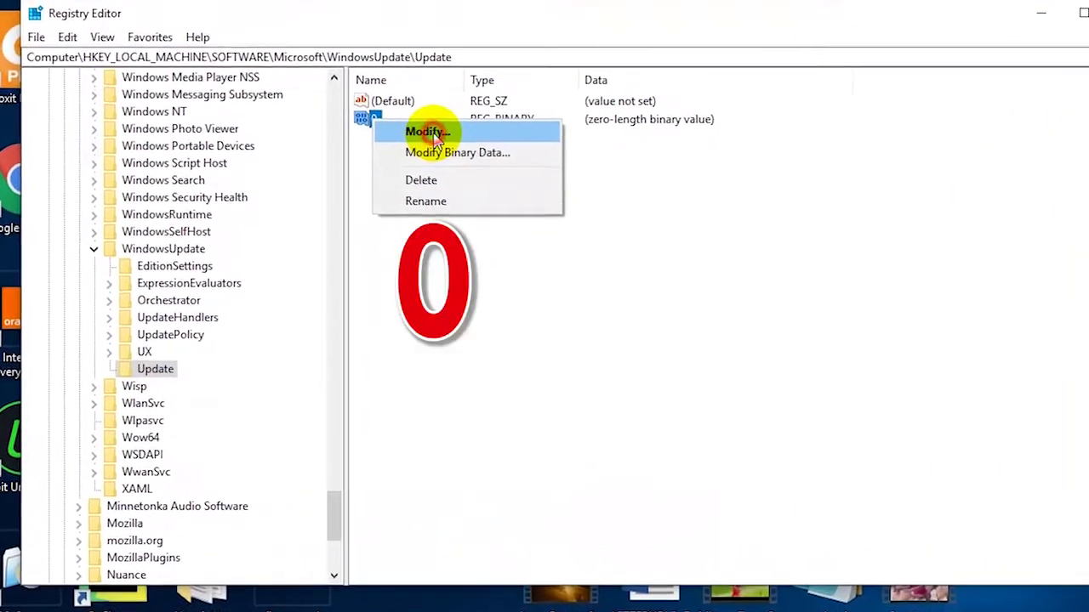
left_click(435, 135)
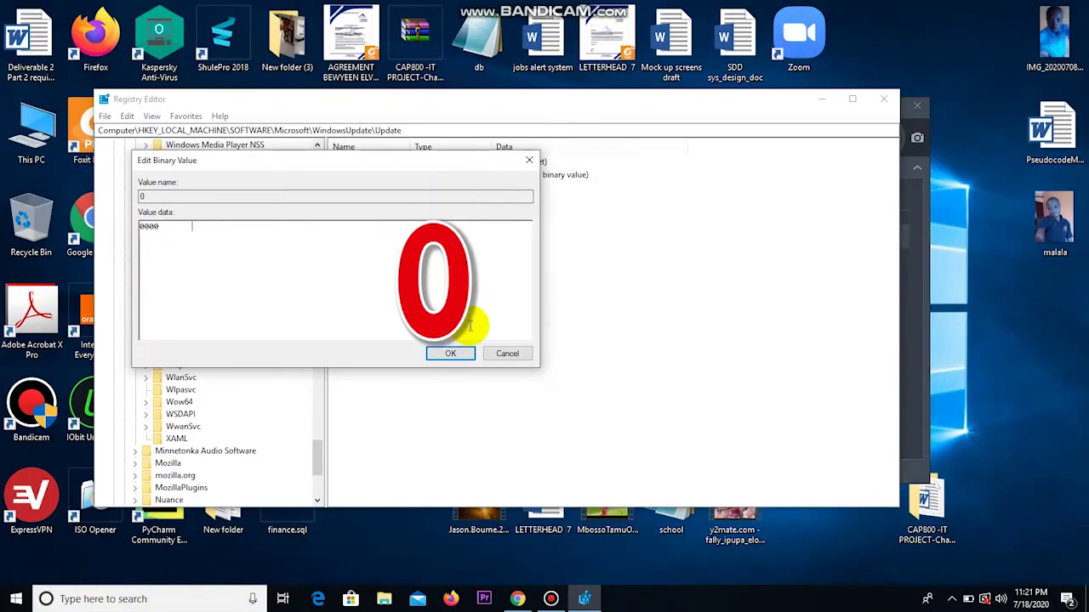
left_click(450, 353)
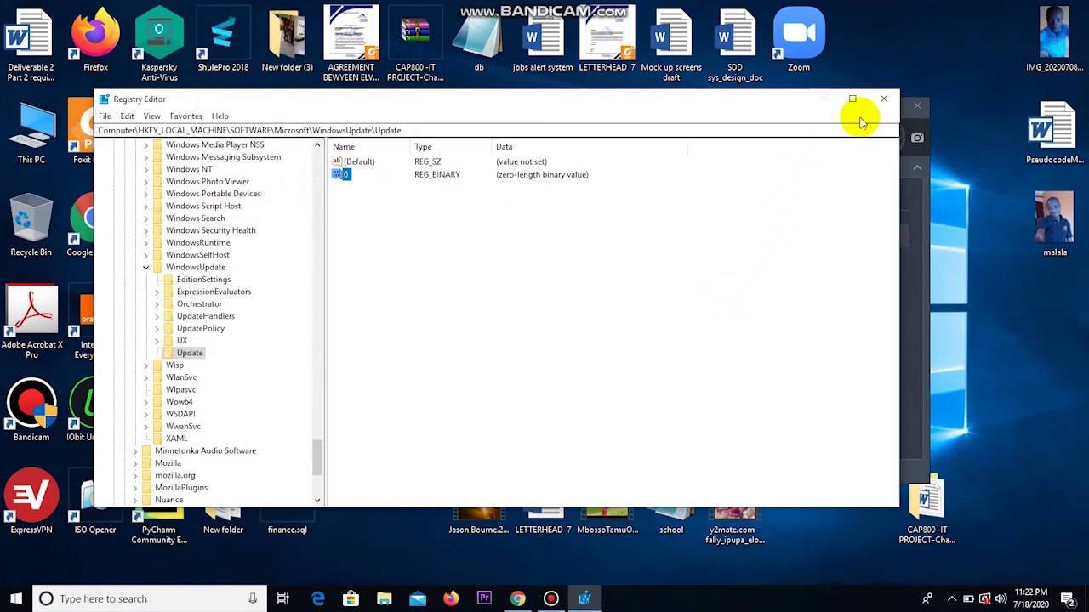
- Enter 0 as the name of the binary value in the Update key
type("0")
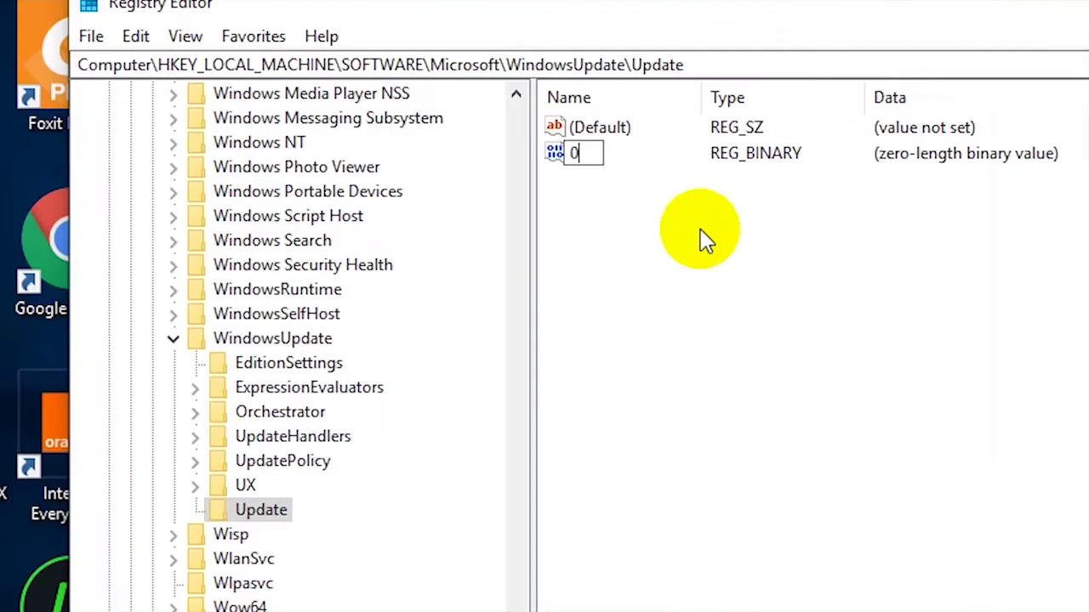
left_click(707, 215)
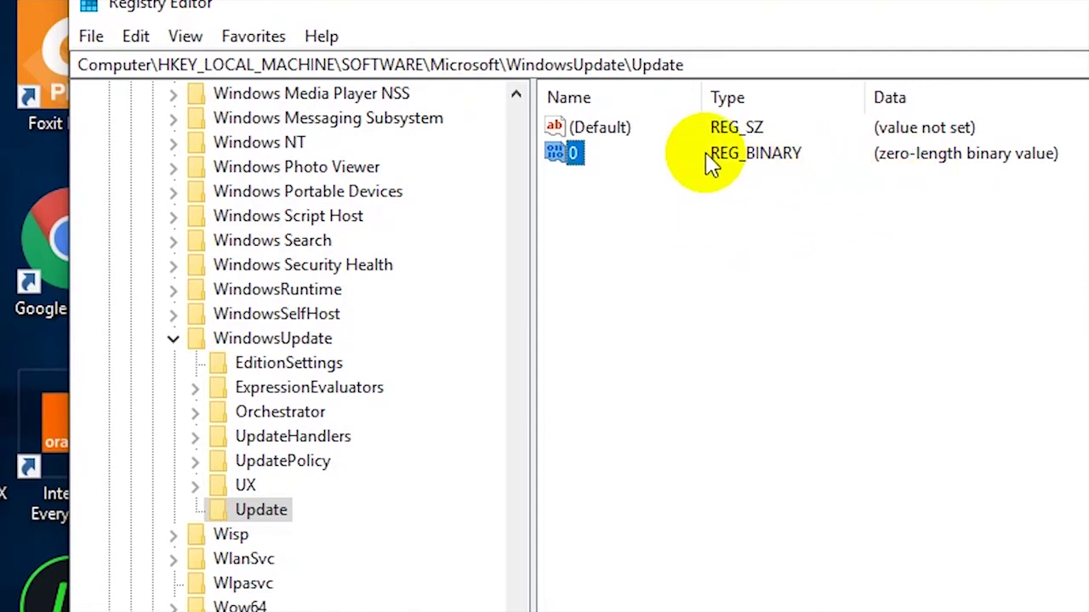
left_click(736, 169)
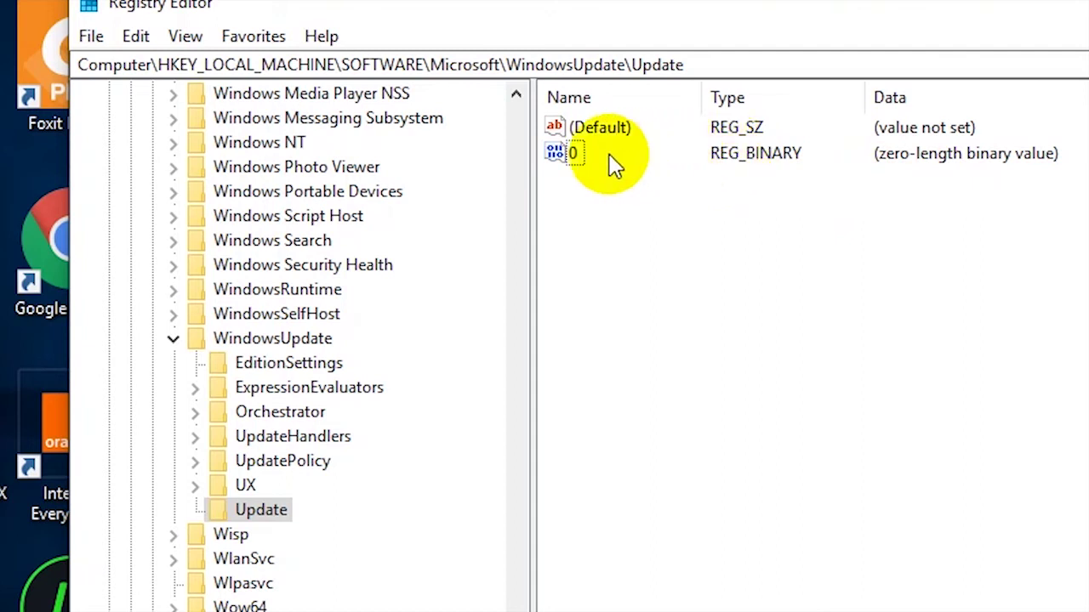
- Check the value data of the binary value 0 in its edit dialog and confirm the dialog
left_click(575, 162)
right_click(575, 162)
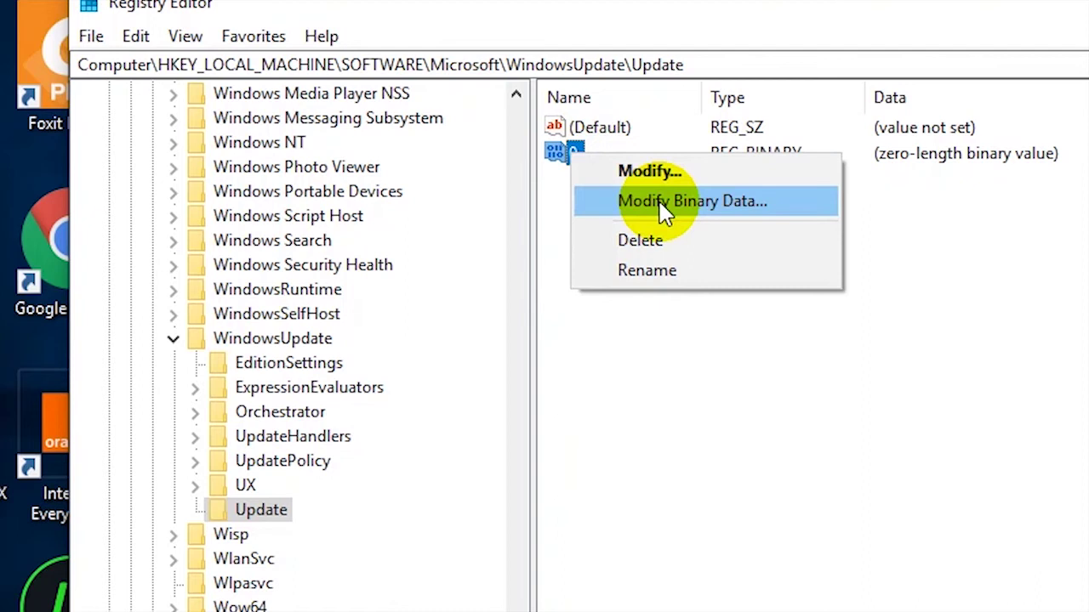
left_click(661, 174)
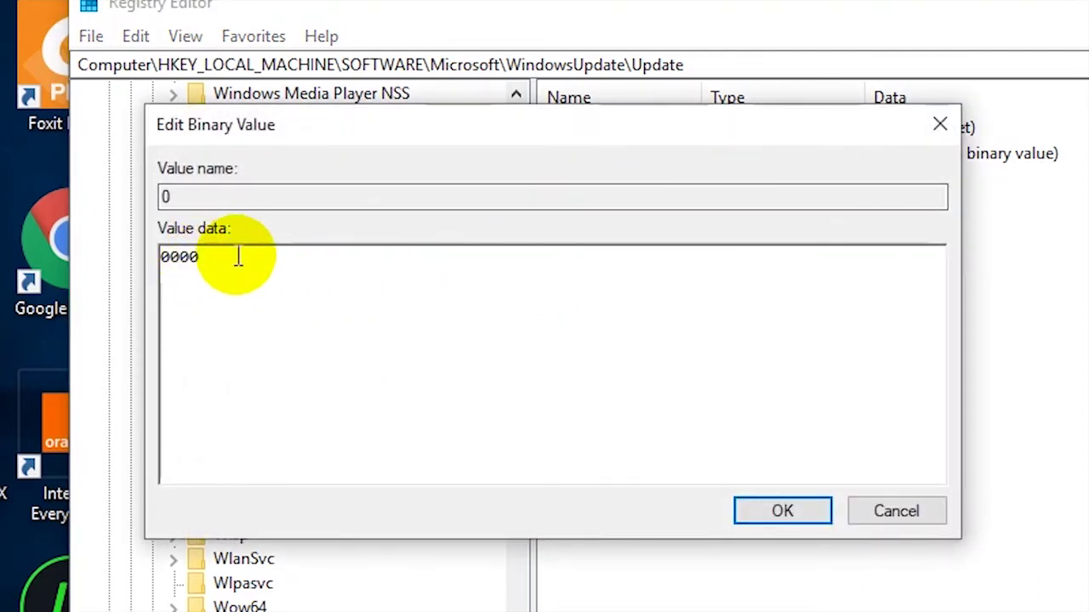
left_click(261, 256)
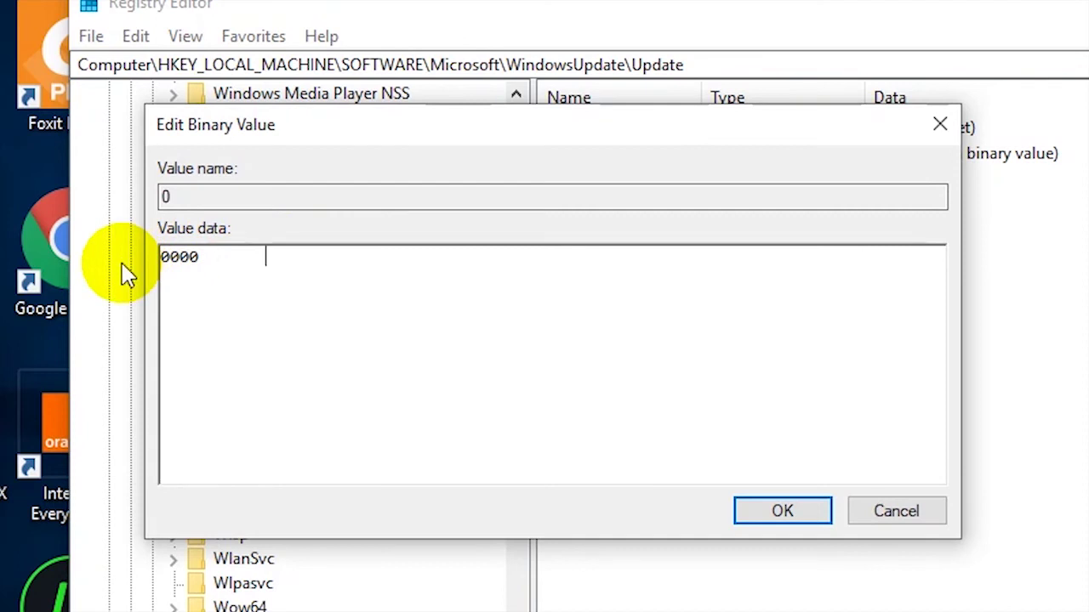
left_click(784, 511)
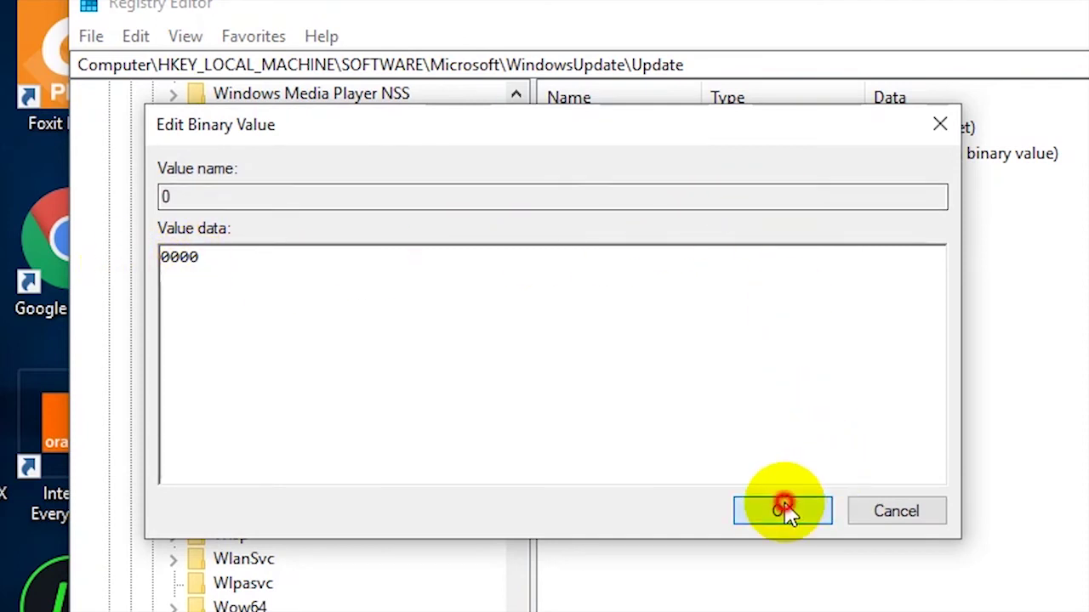